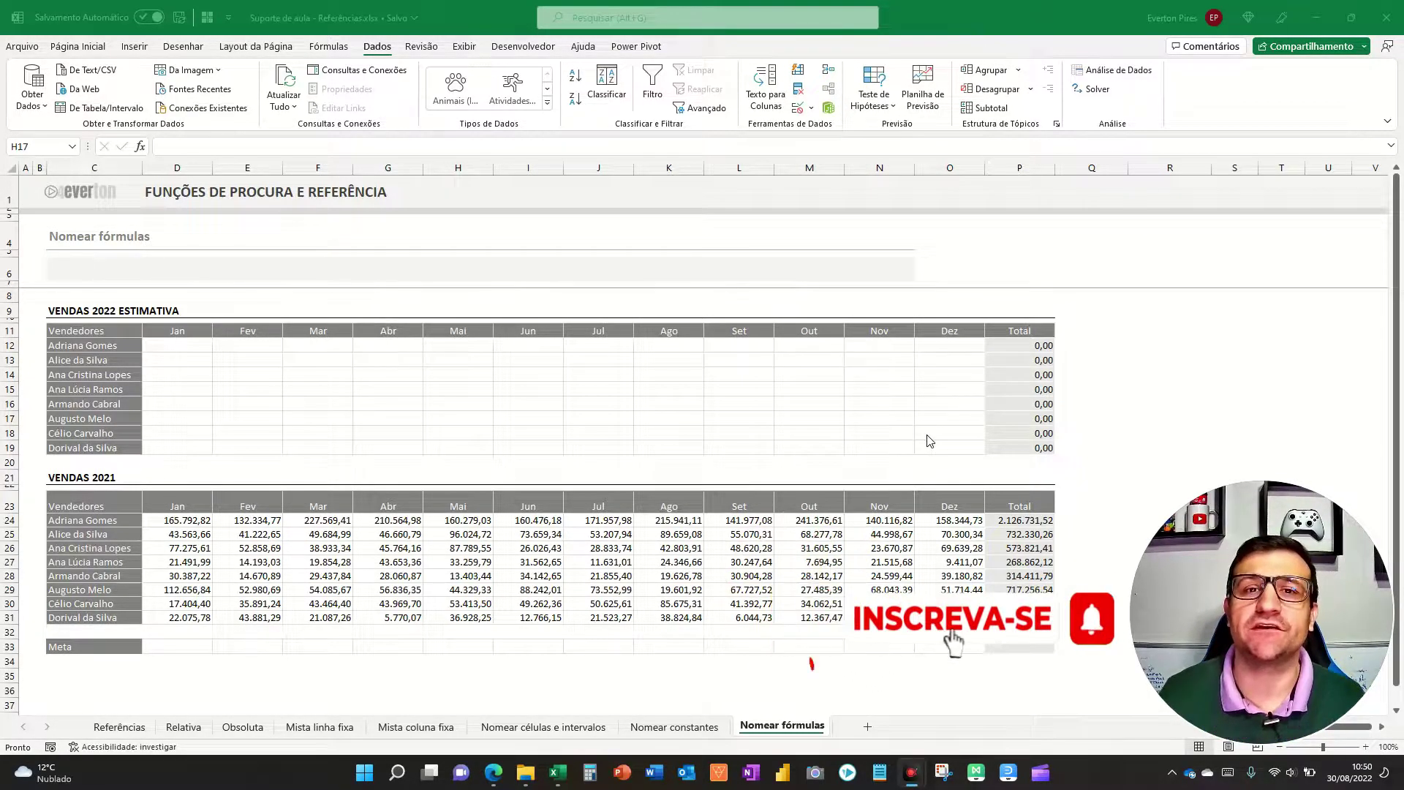
Review the 2021 sales ranges on the sheet
{"action": "key", "text": "F5"}
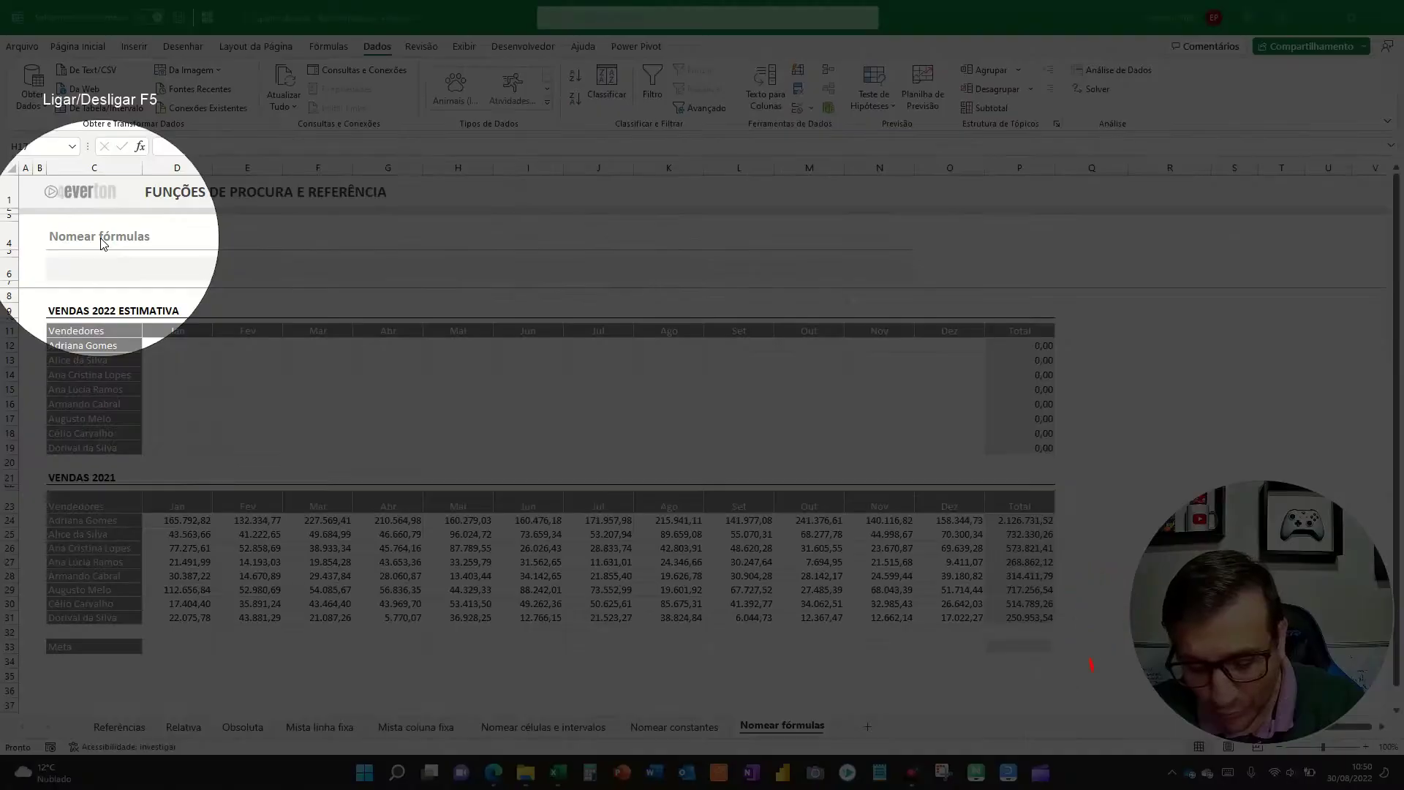
{"action": "key", "text": "F5"}
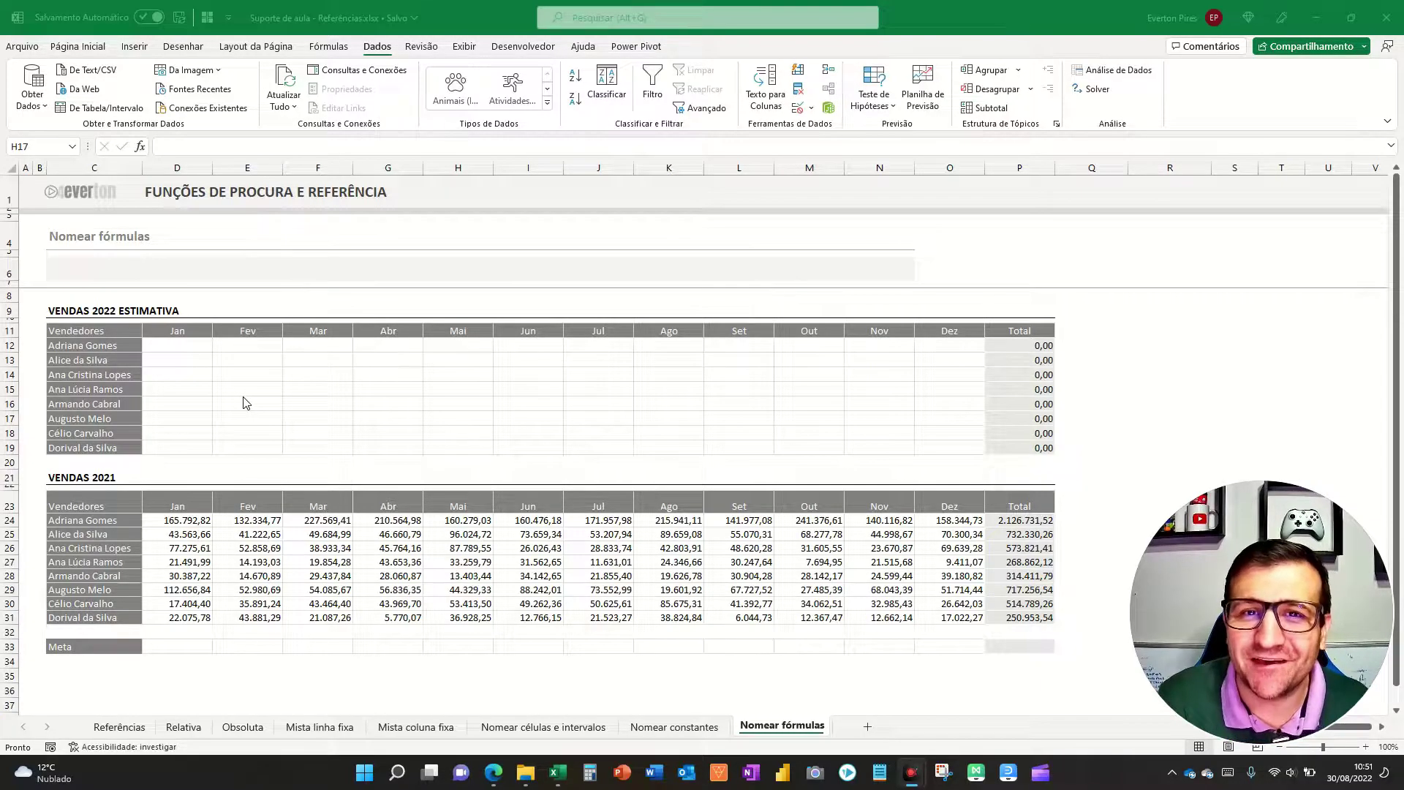
{"action": "key", "text": "F5"}
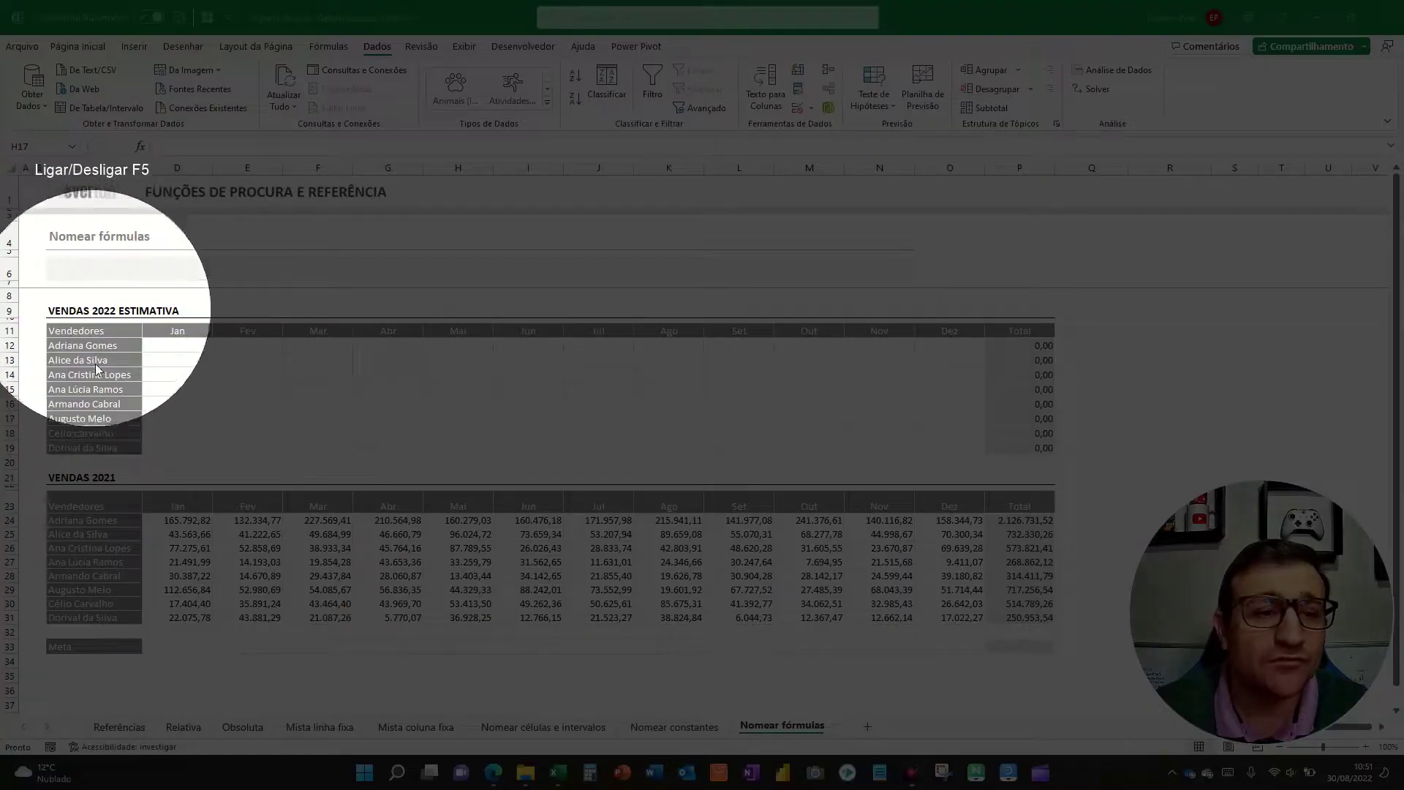
{"action": "key", "text": "F5"}
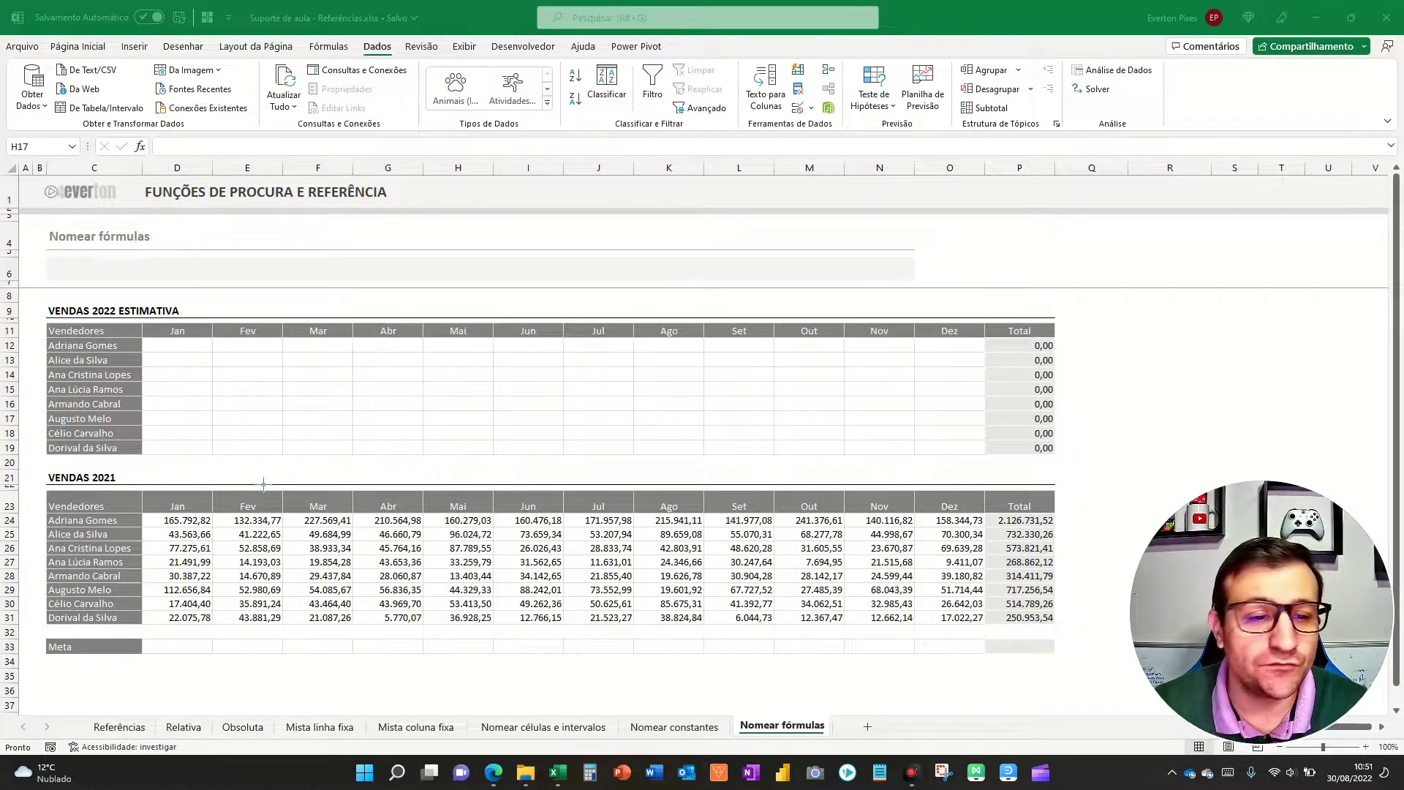
{"action": "mouse_move", "coordinate": [40, 488]}
{"action": "left_mouse_down"}
{"action": "mouse_move", "coordinate": [242, 585]}
{"action": "mouse_move", "coordinate": [1074, 642]}
{"action": "left_mouse_up"}
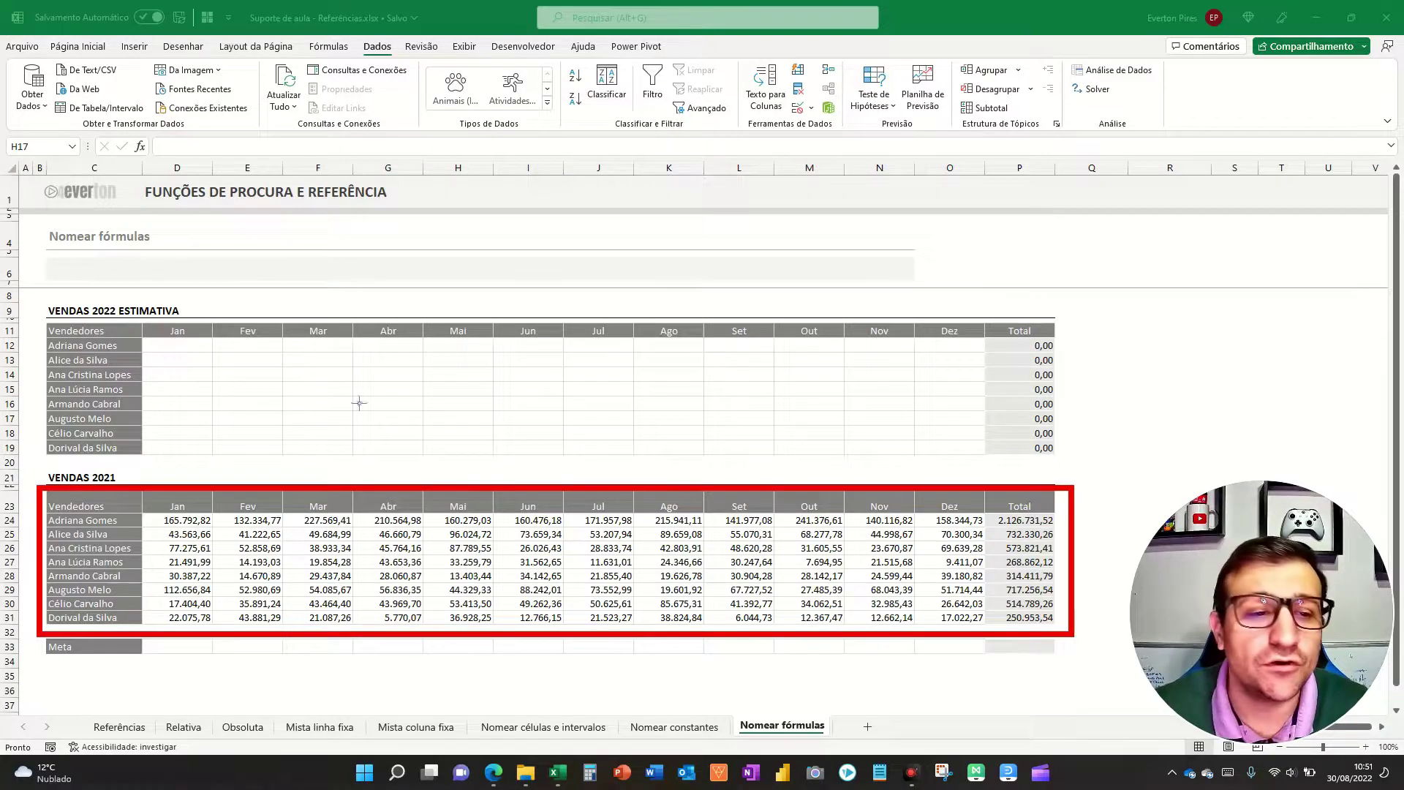
{"action": "left_click_drag", "start_coordinate": [29, 297], "coordinate": [1077, 475]}
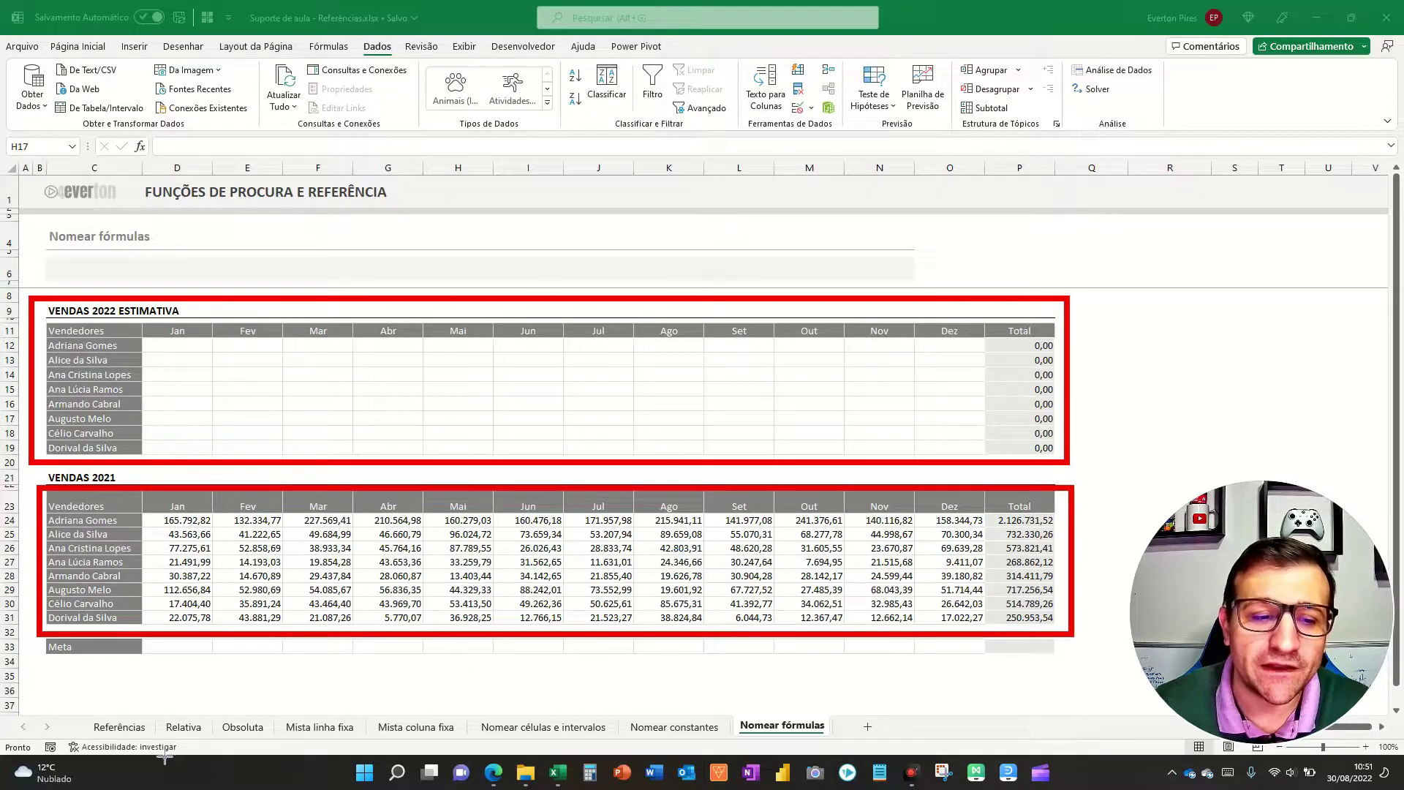
{"action": "left_click_drag", "start_coordinate": [26, 640], "coordinate": [1073, 684]}
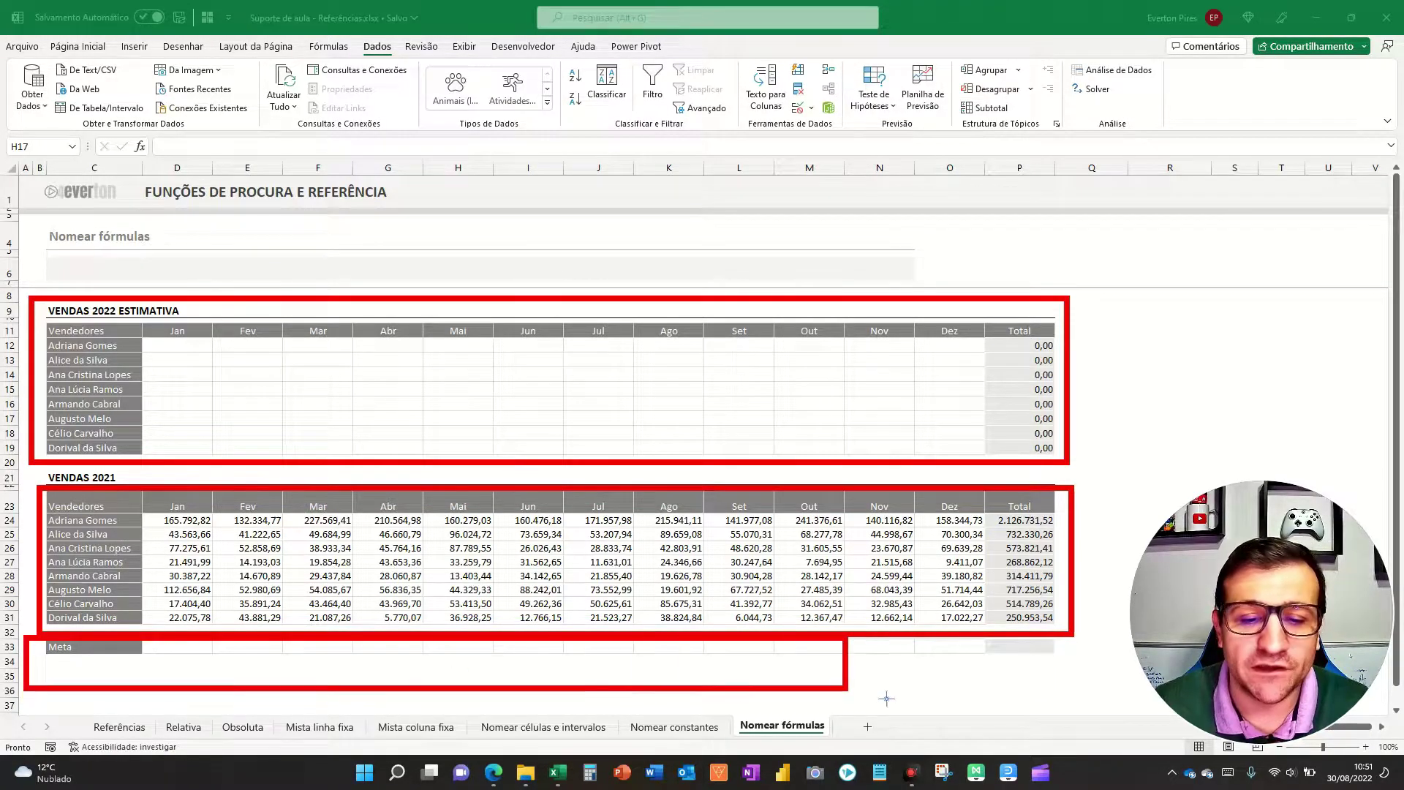
{"action": "key", "text": "Escape"}
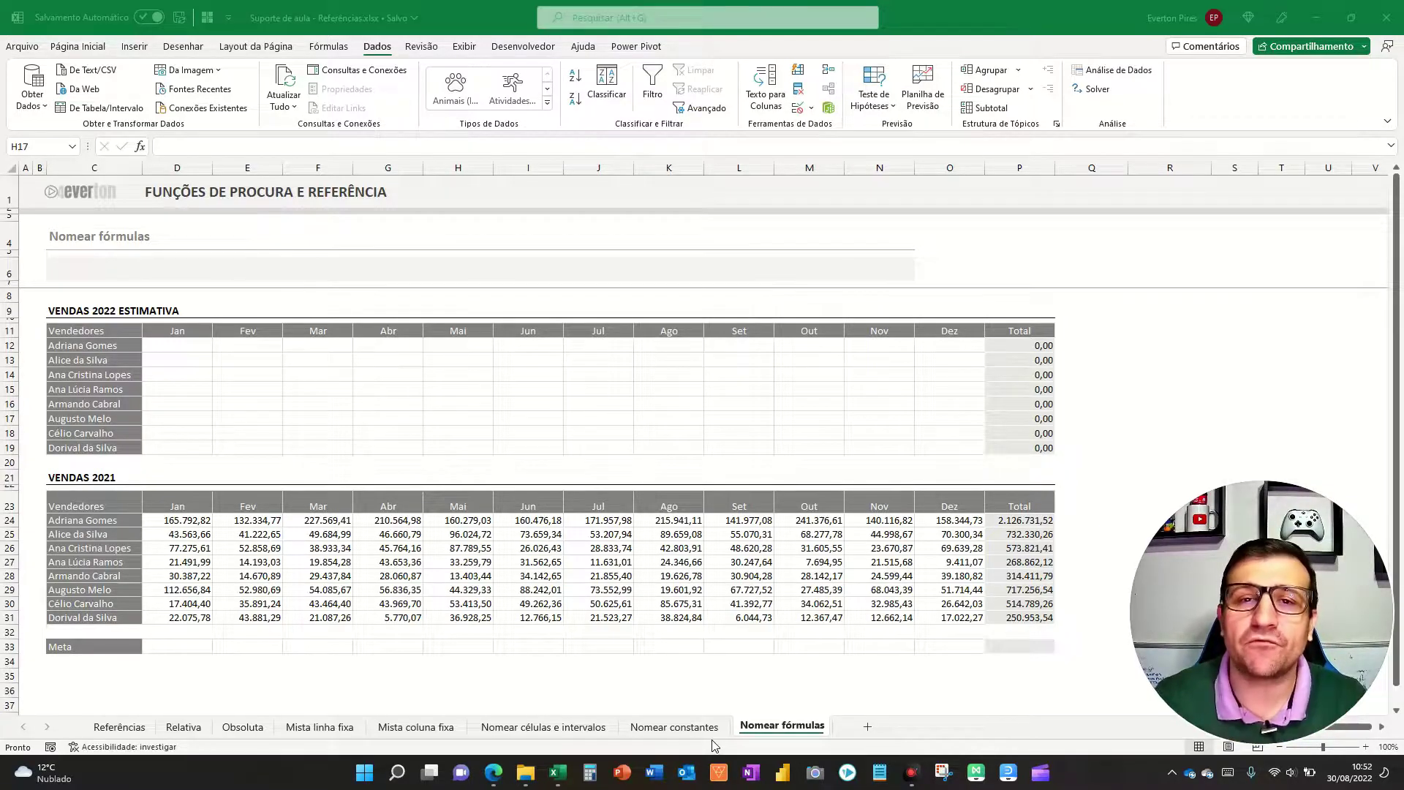
Enter =MAIOR(D24:D31;1) in D33 so January's Meta shows 165.792,82
{"action": "left_click", "coordinate": [182, 648]}
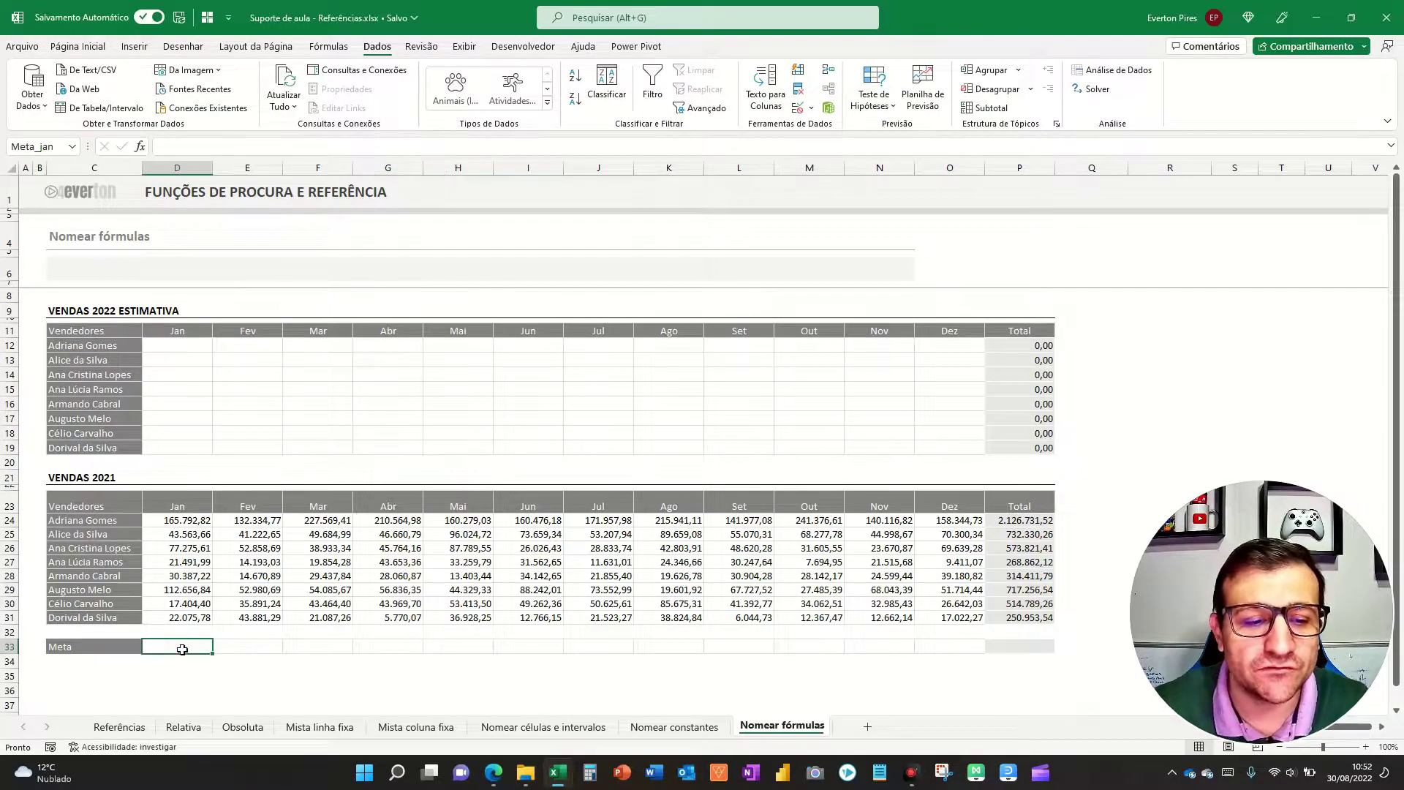
{"action": "type", "text": "=maior"}
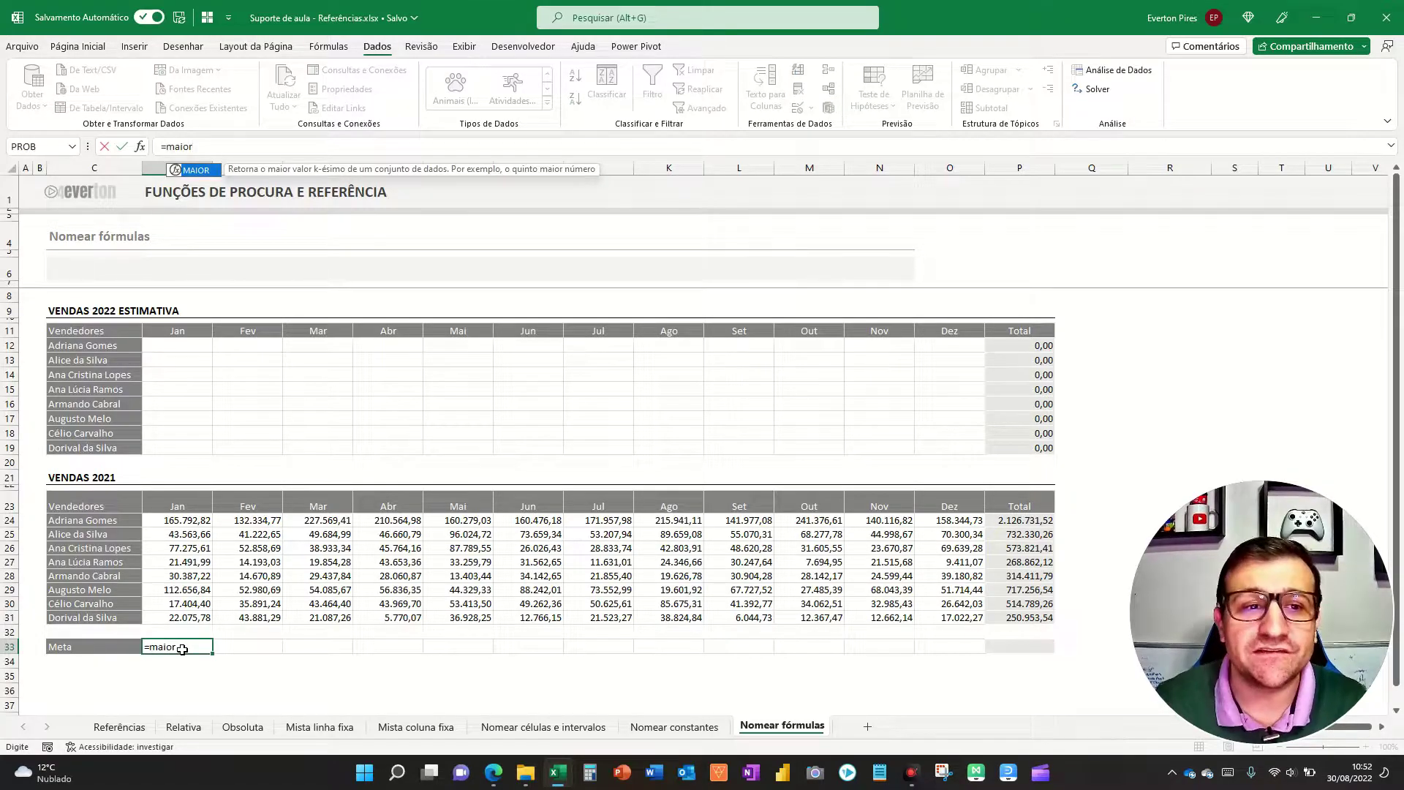
{"action": "type", "text": "("}
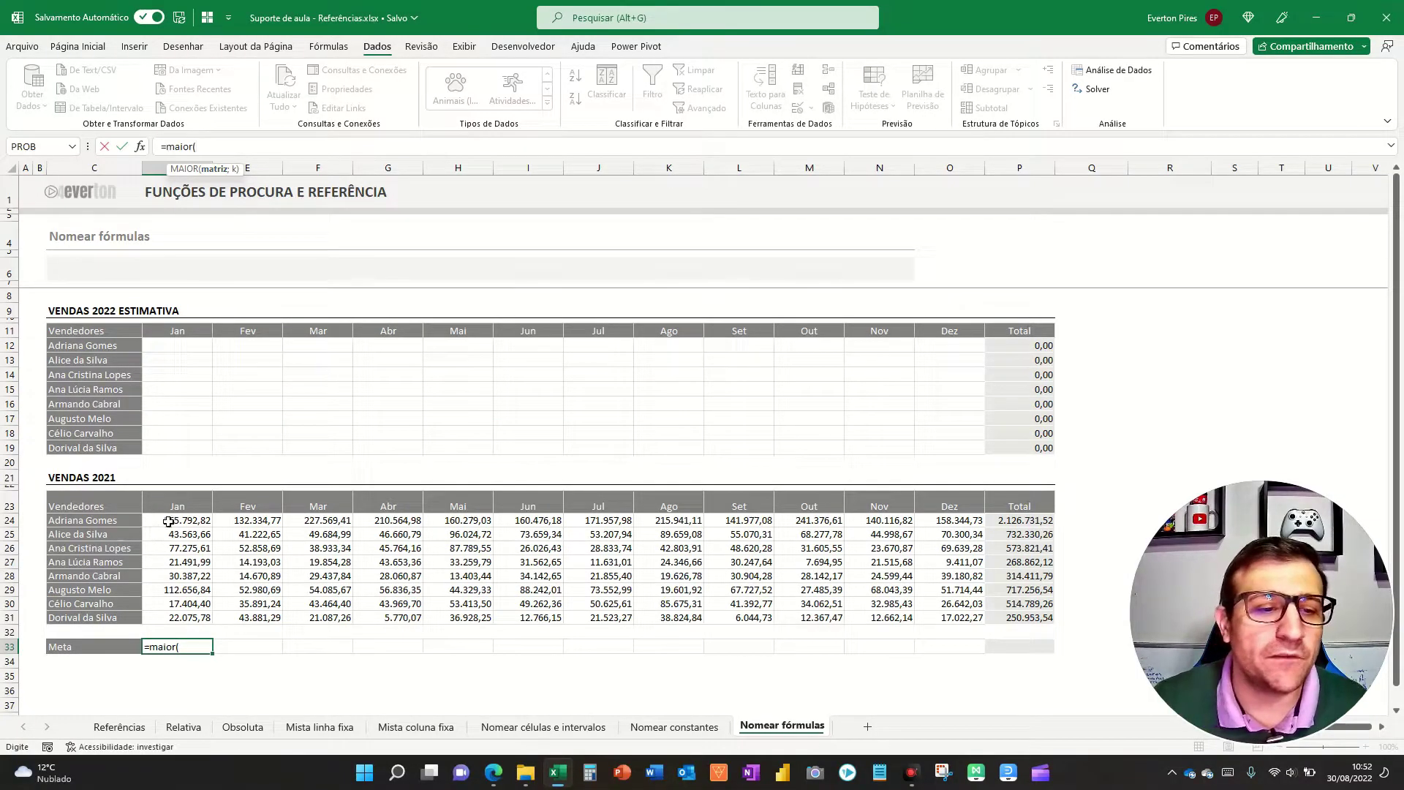
{"action": "left_click_drag", "start_coordinate": [166, 521], "coordinate": [166, 620]}
{"action": "type", "text": ";1"}
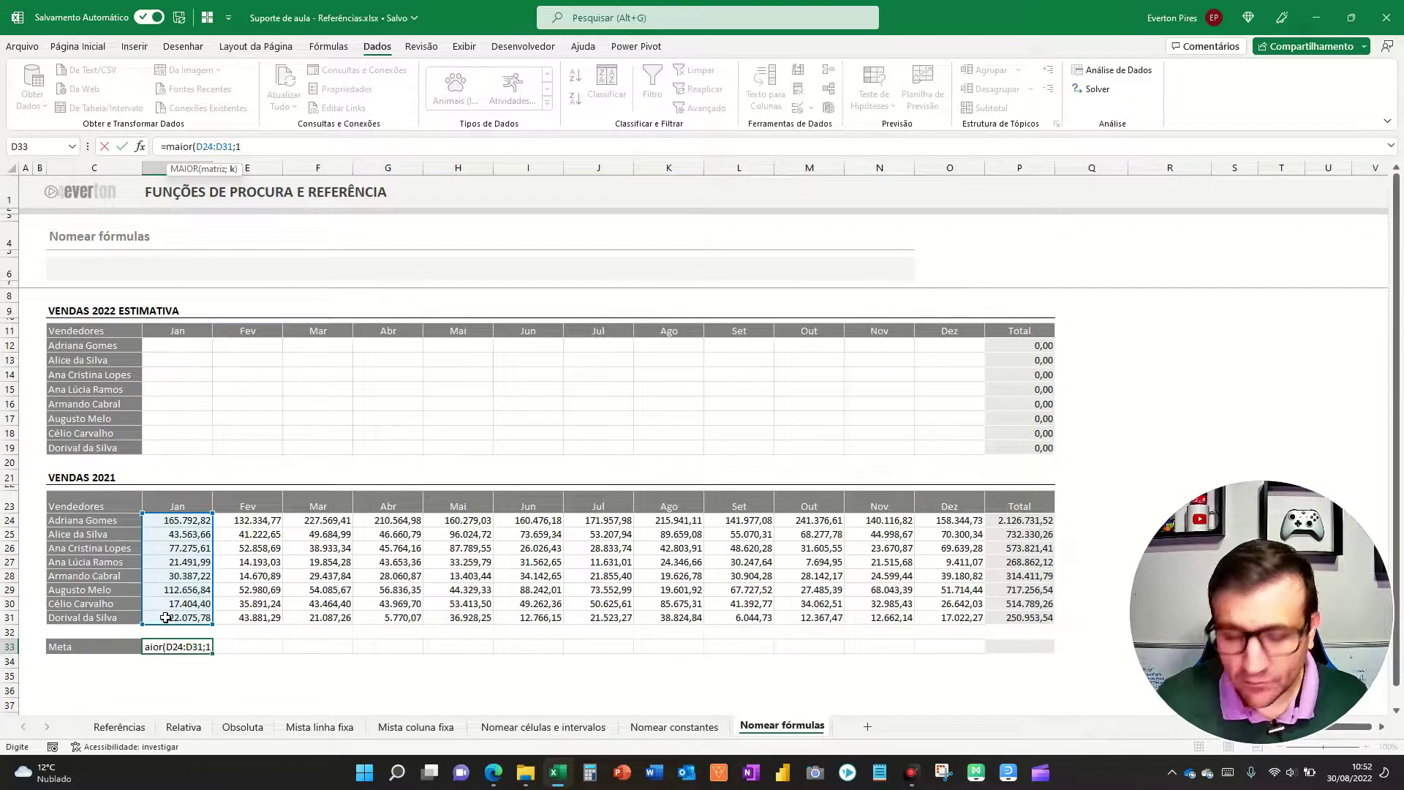
{"action": "type", "text": ")"}
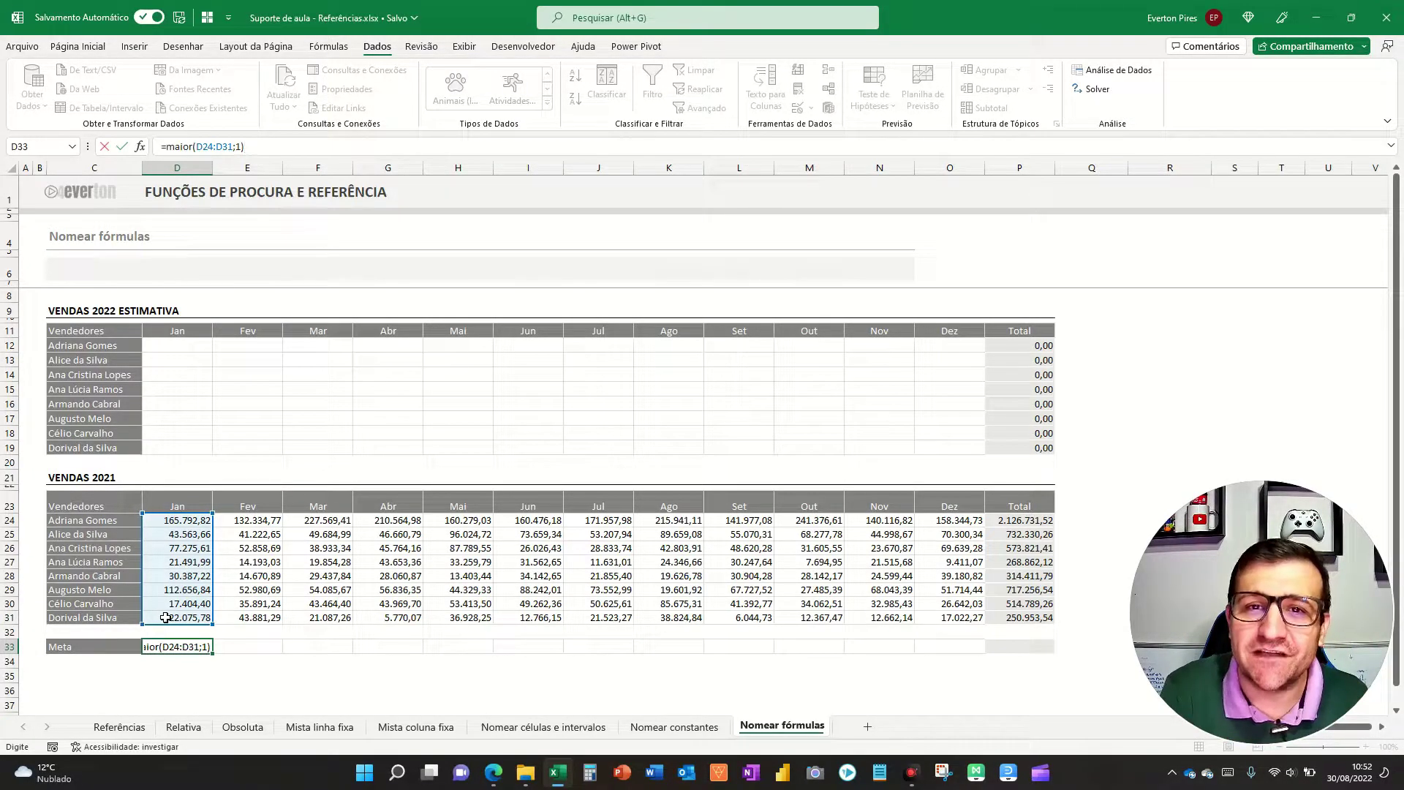
{"action": "key", "text": "Return"}
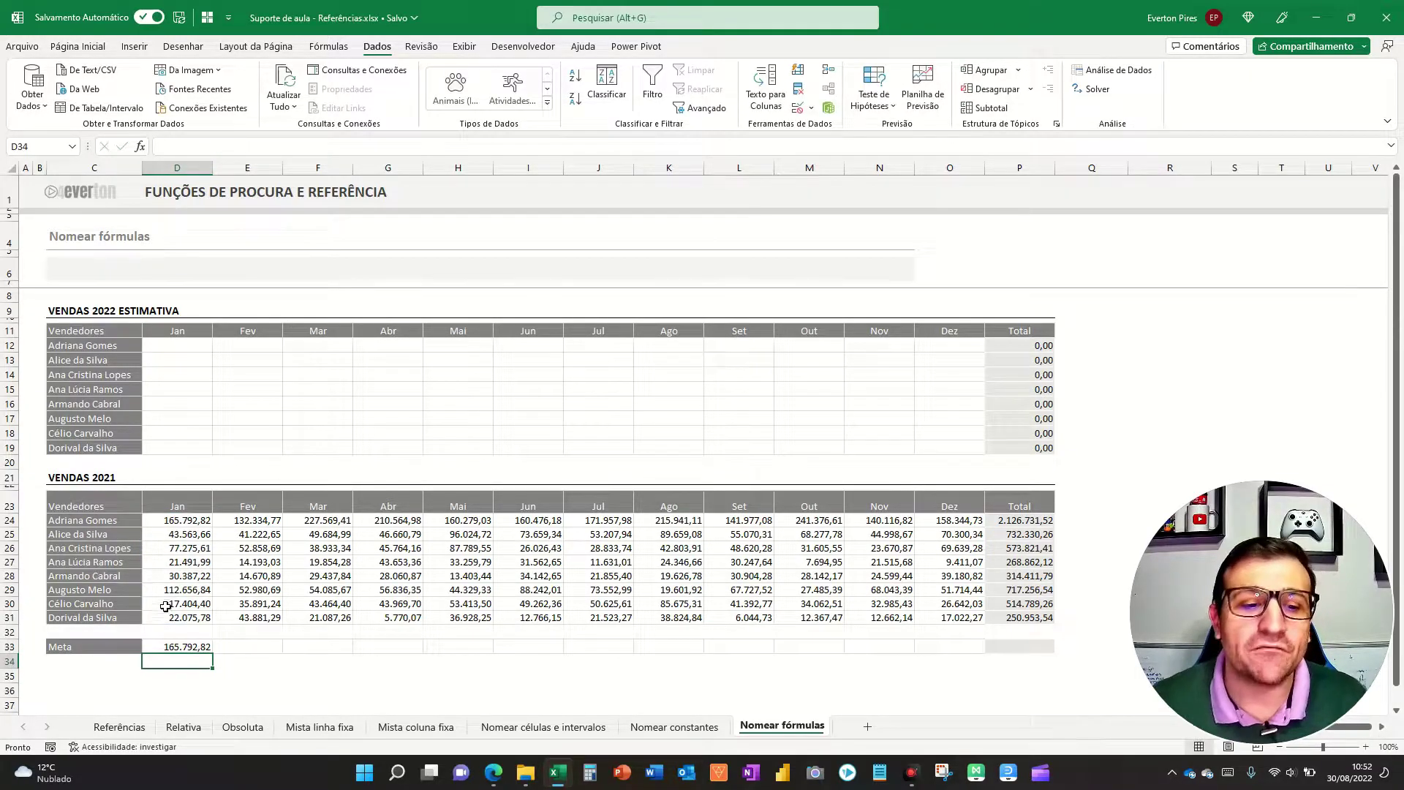
Extend D33's formula to add 10% of MAIOR(D24:D31;1), giving 182.372,10
{"action": "key", "text": "F5"}
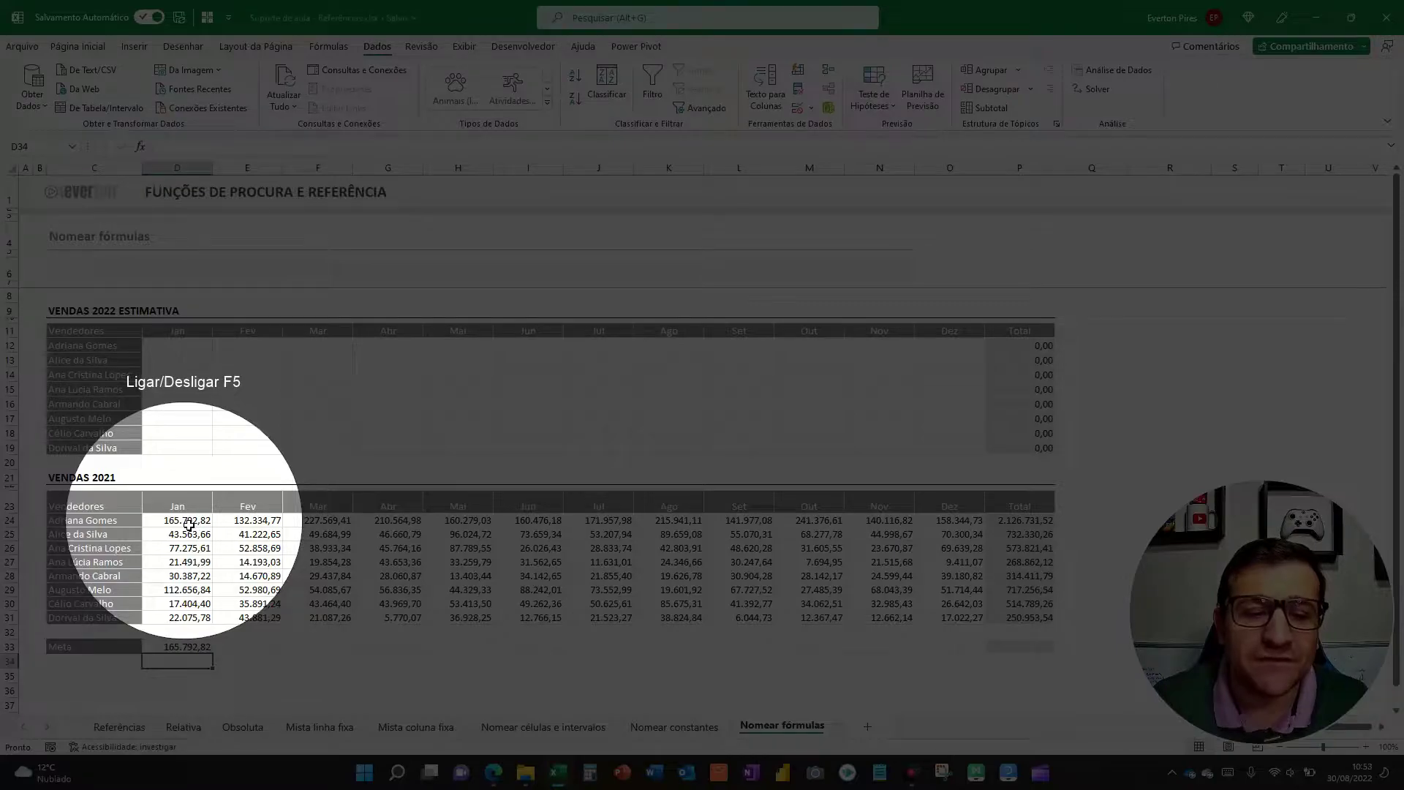
{"action": "key", "text": "F5"}
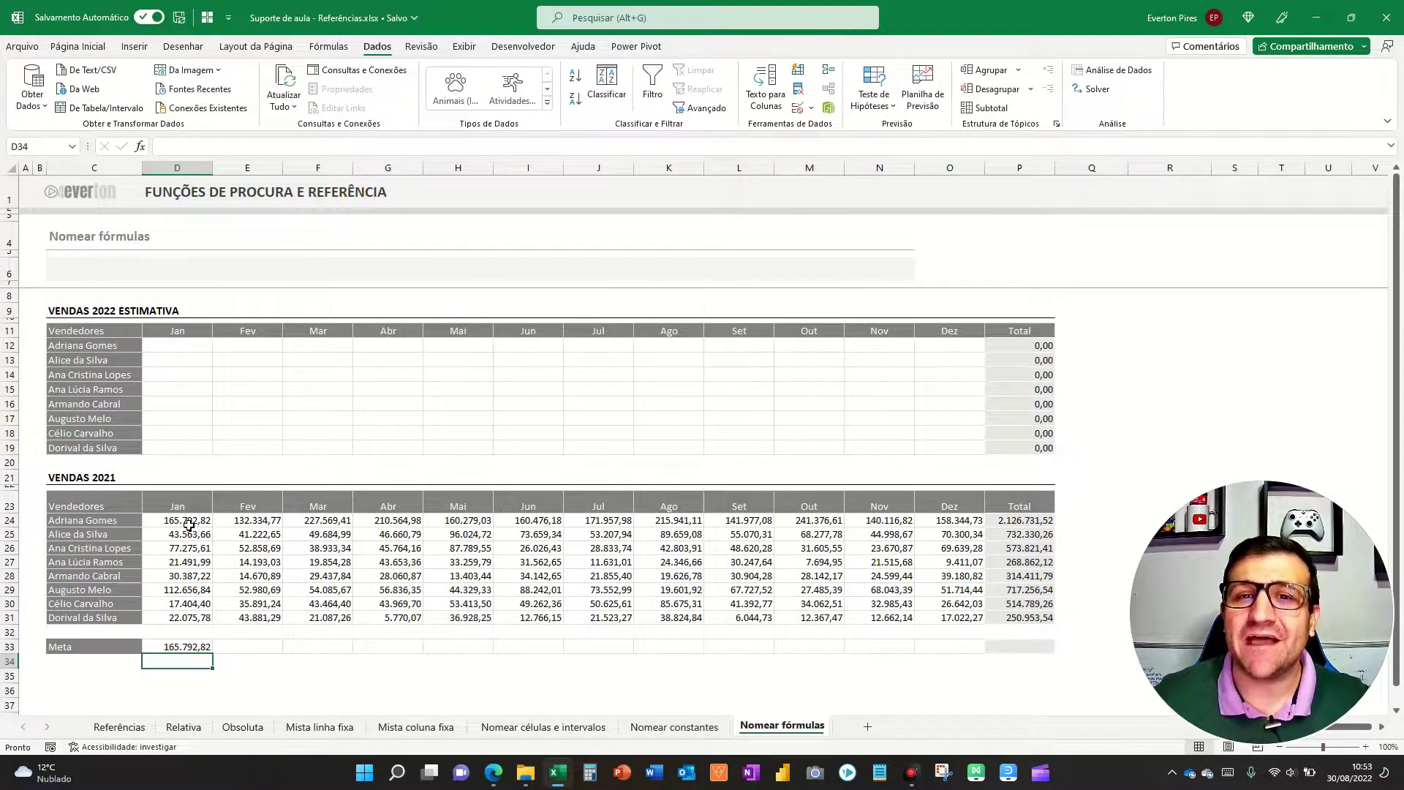
{"action": "left_click", "coordinate": [198, 648]}
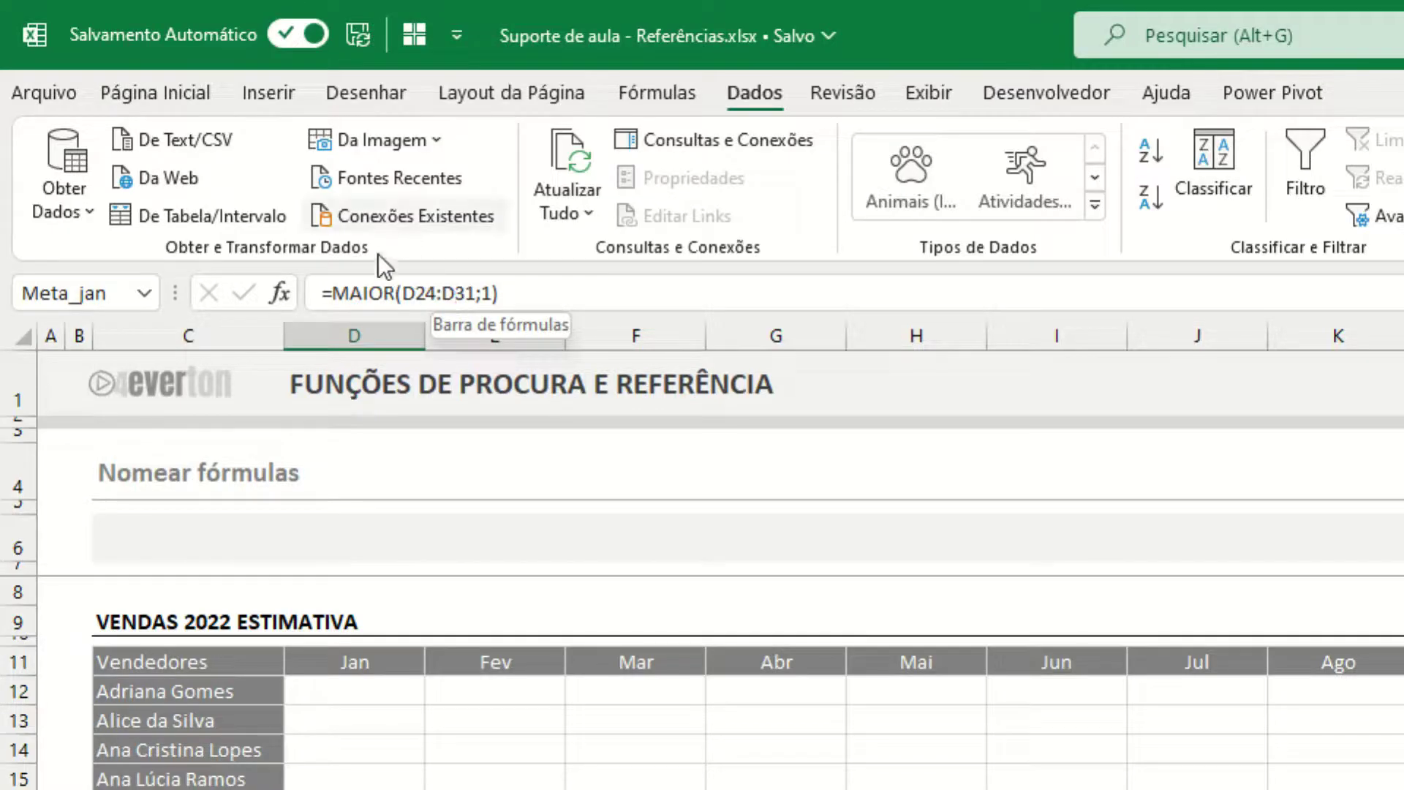
{"action": "left_click_drag", "start_coordinate": [331, 293], "coordinate": [511, 298]}
{"action": "key", "text": "ctrl+c"}
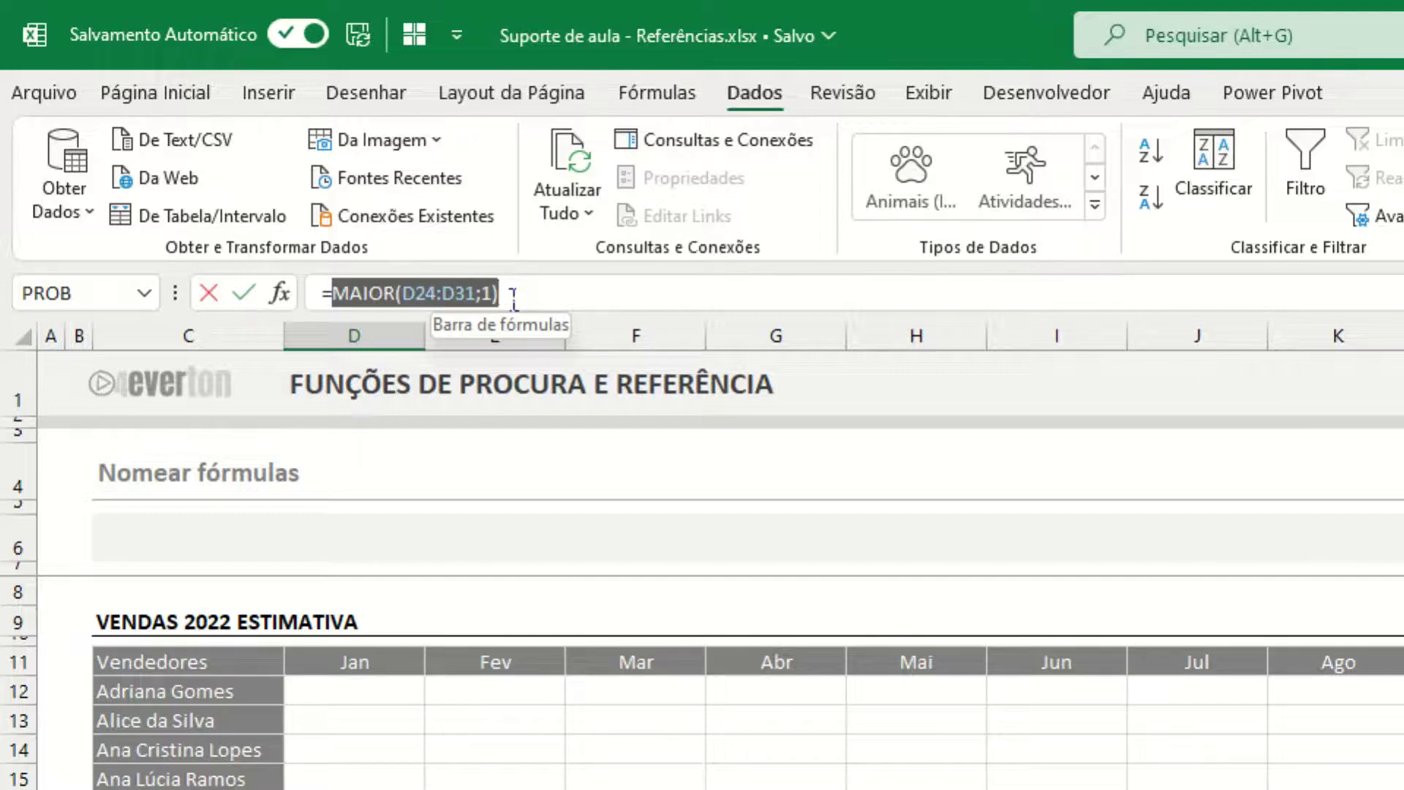
{"action": "left_click", "coordinate": [545, 300]}
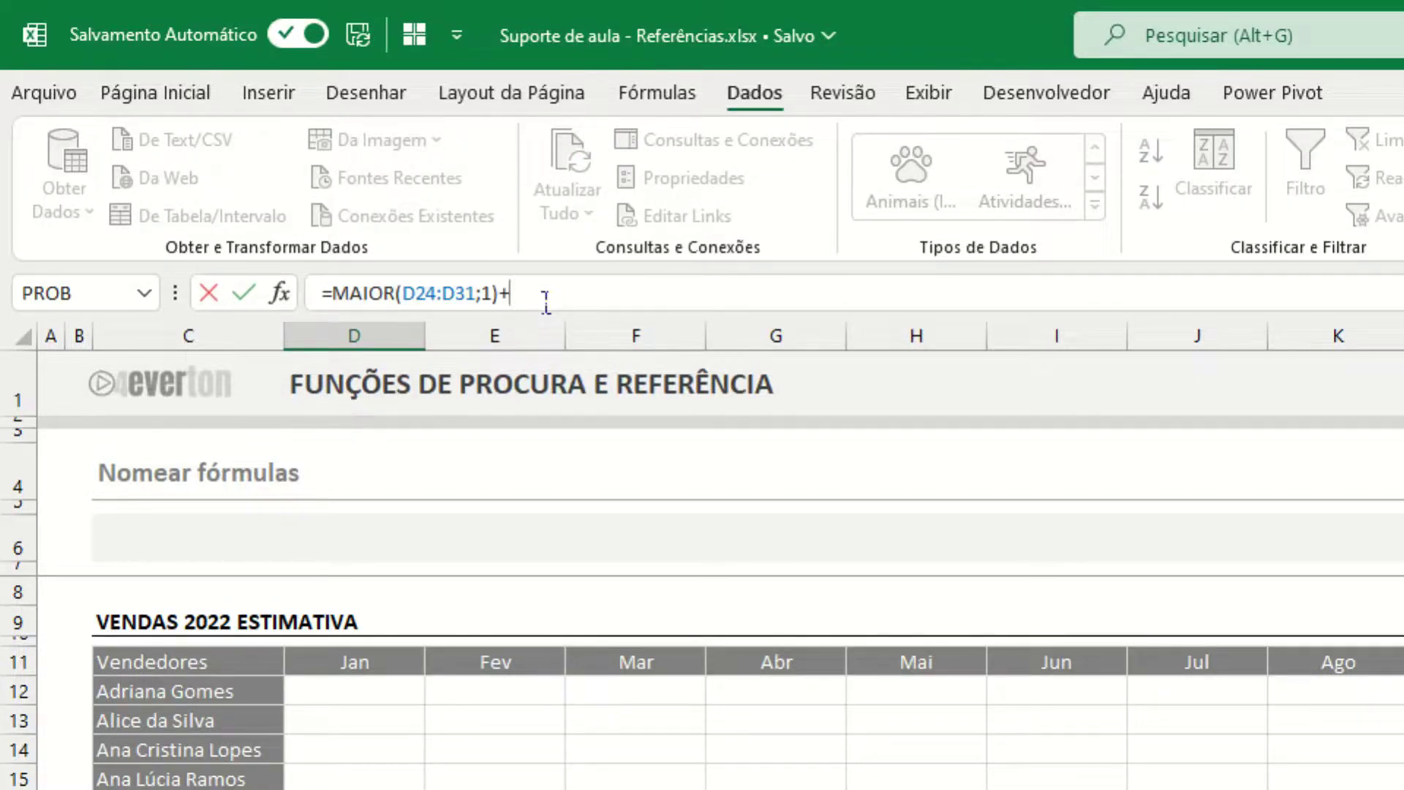
{"action": "key", "text": "ctrl+v"}
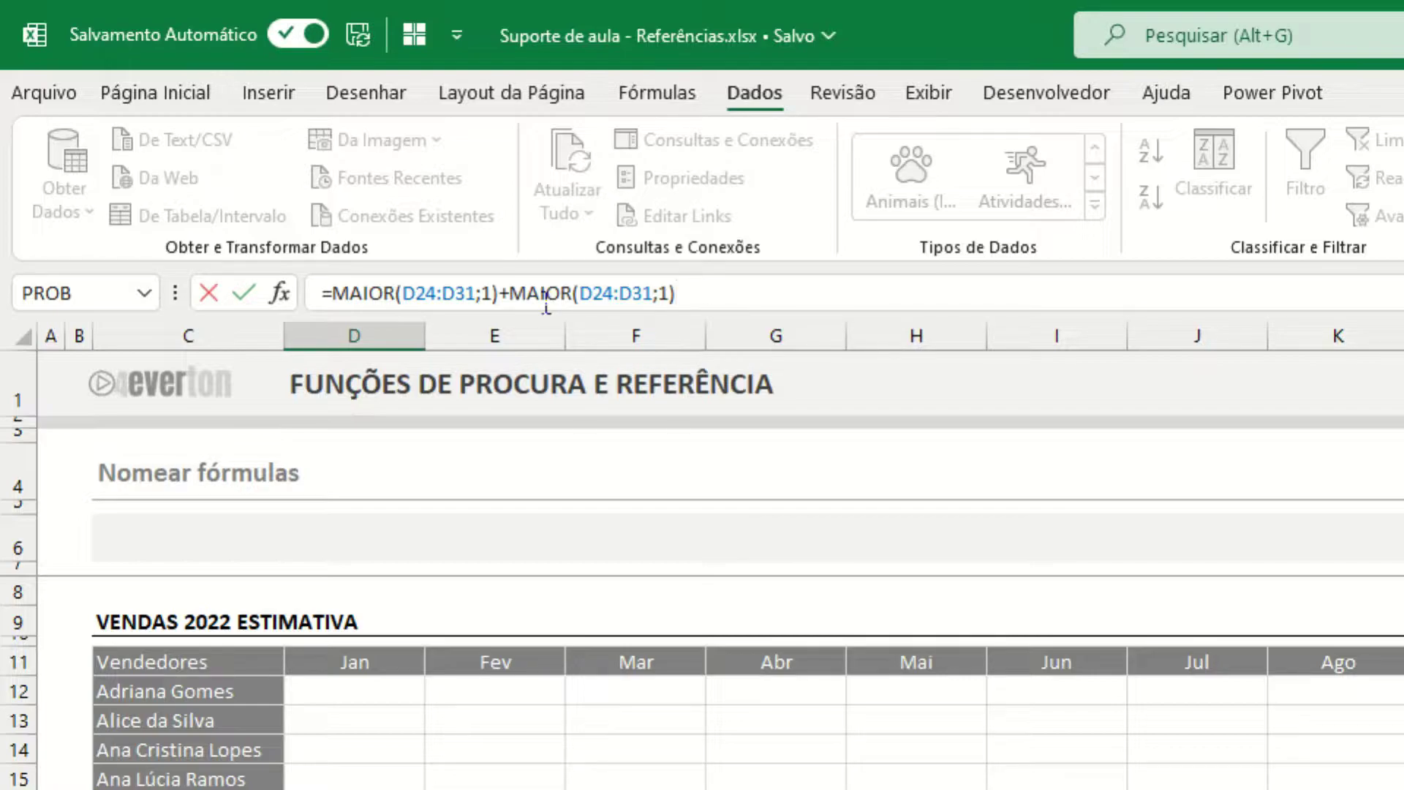
{"action": "type", "text": "10%"}
{"action": "key", "text": "Return"}
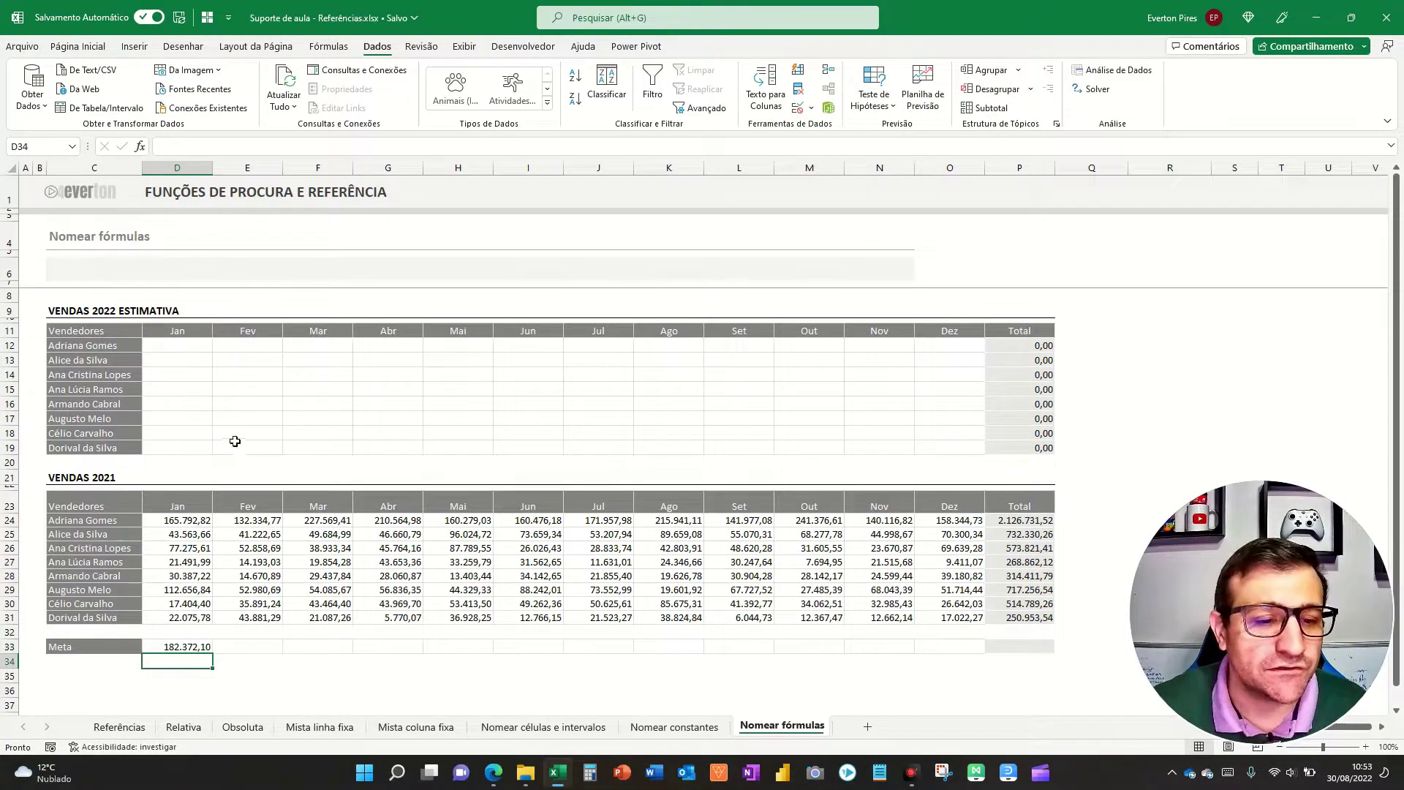
Copy the D33 Meta formula into E33:O33 for every month from Fev to Dez
{"action": "mouse_move", "coordinate": [545, 585]}
{"action": "left_mouse_down"}
{"action": "mouse_move", "coordinate": [241, 540]}
{"action": "mouse_move", "coordinate": [220, 520]}
{"action": "left_mouse_up"}
{"action": "left_click_drag", "start_coordinate": [515, 605], "coordinate": [242, 661]}
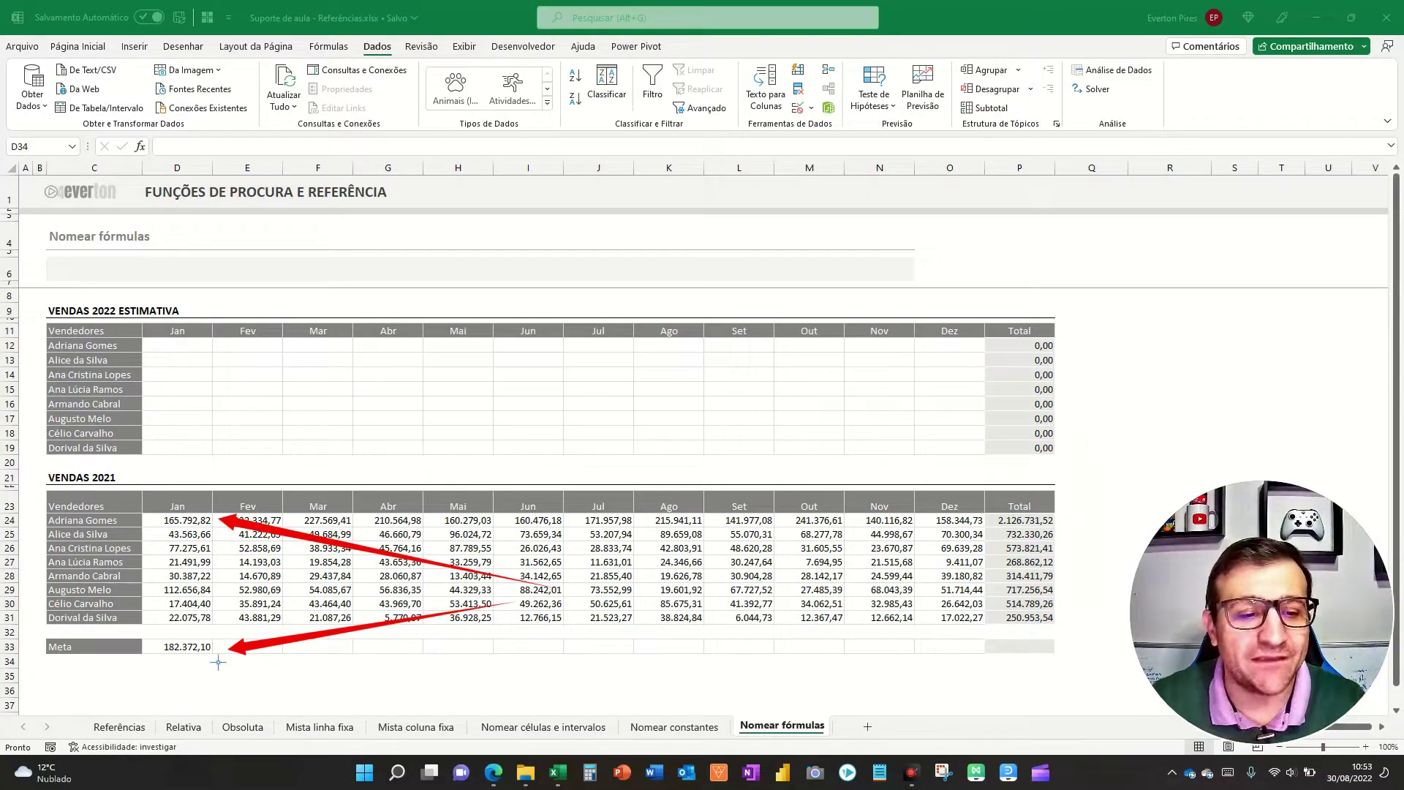
{"action": "left_click", "coordinate": [192, 647]}
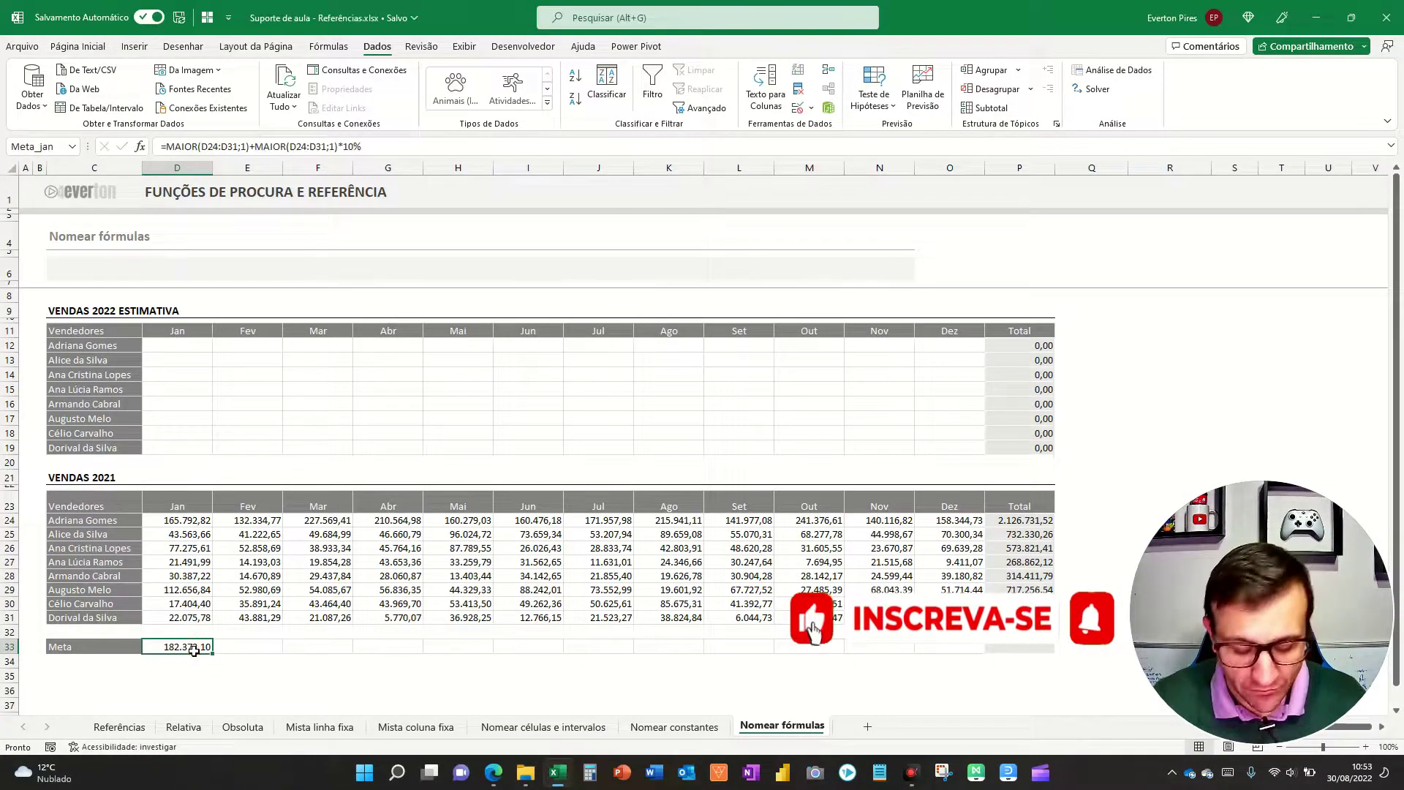
{"action": "key", "text": "ctrl+c"}
{"action": "left_click_drag", "start_coordinate": [247, 647], "coordinate": [317, 647]}
{"action": "key", "text": "shift+Right"}
{"action": "key", "text": "shift+Right"}
{"action": "key", "text": "shift+Right"}
{"action": "key", "text": "shift+Right"}
{"action": "key", "text": "shift+Right"}
{"action": "key", "text": "shift+Right"}
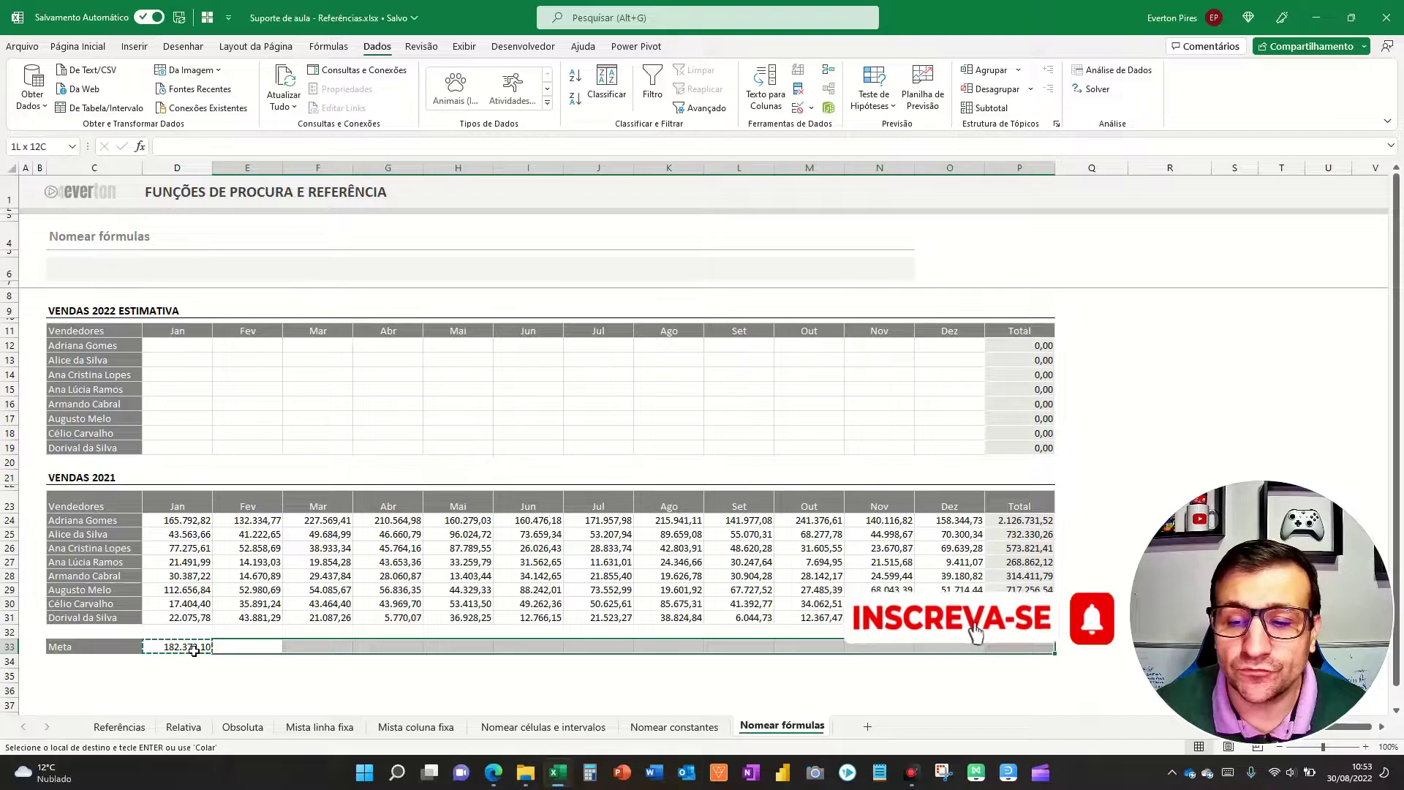
{"action": "key", "text": "shift+Left"}
{"action": "key", "text": "Return"}
{"action": "left_click", "coordinate": [194, 650]}
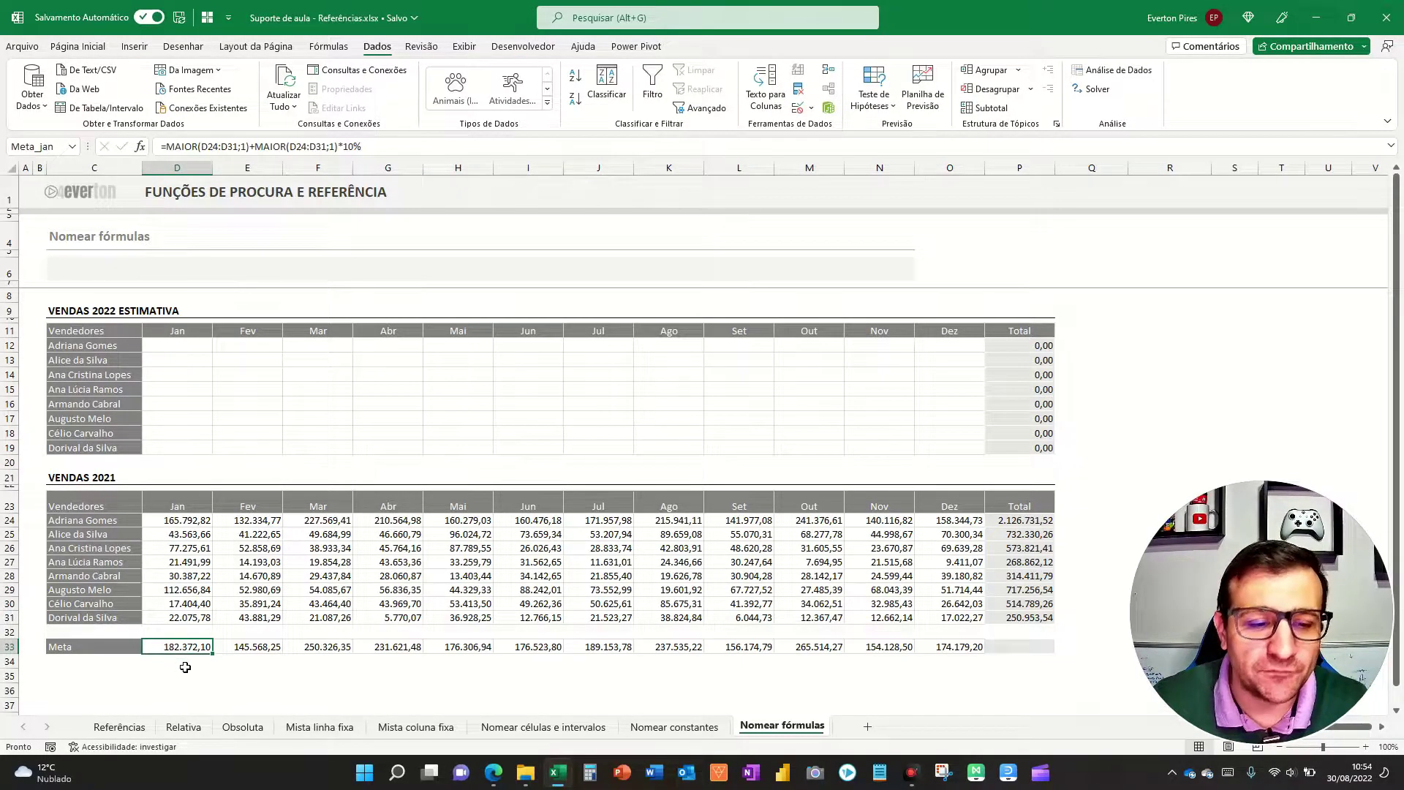
{"action": "key", "text": "F5"}
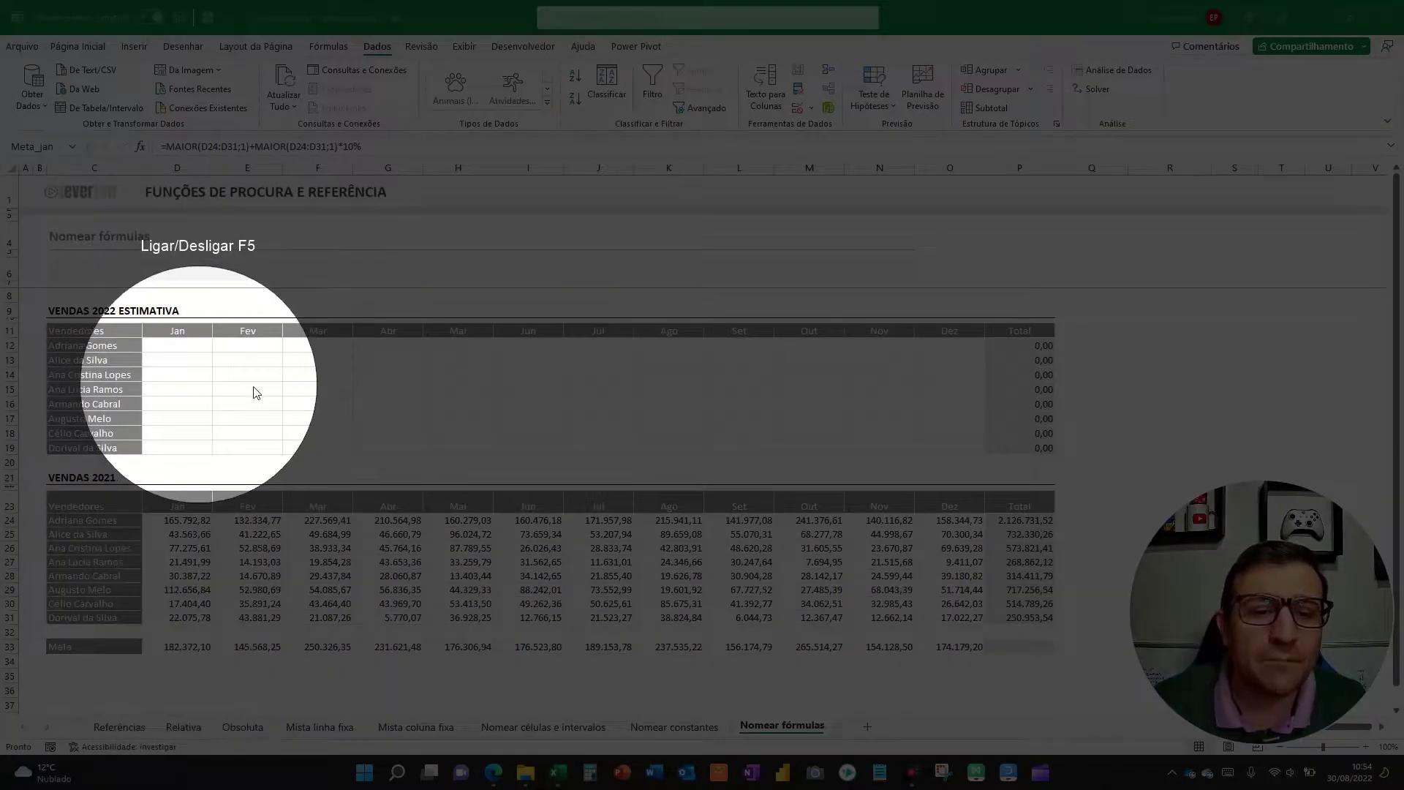
{"action": "key", "text": "F5"}
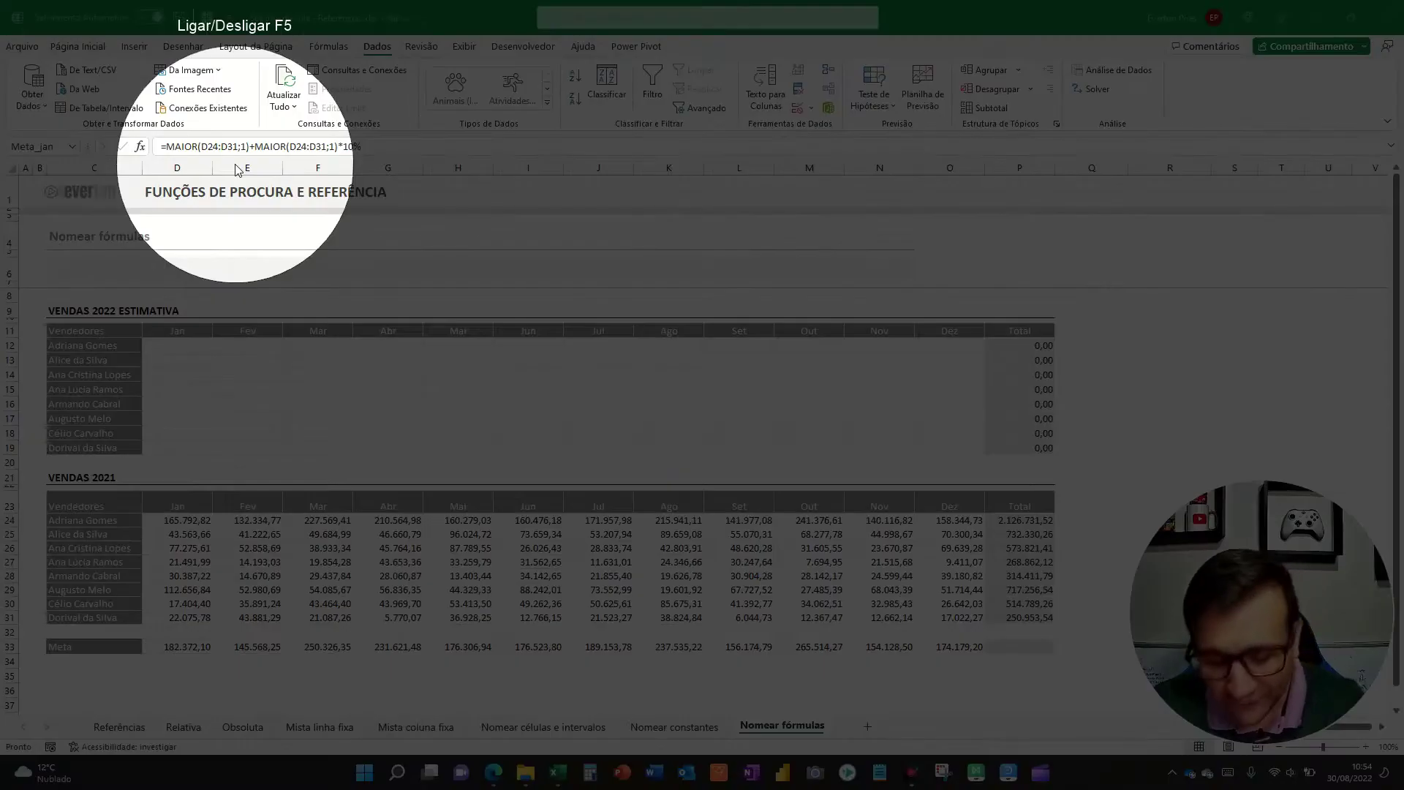
{"action": "key", "text": "F5"}
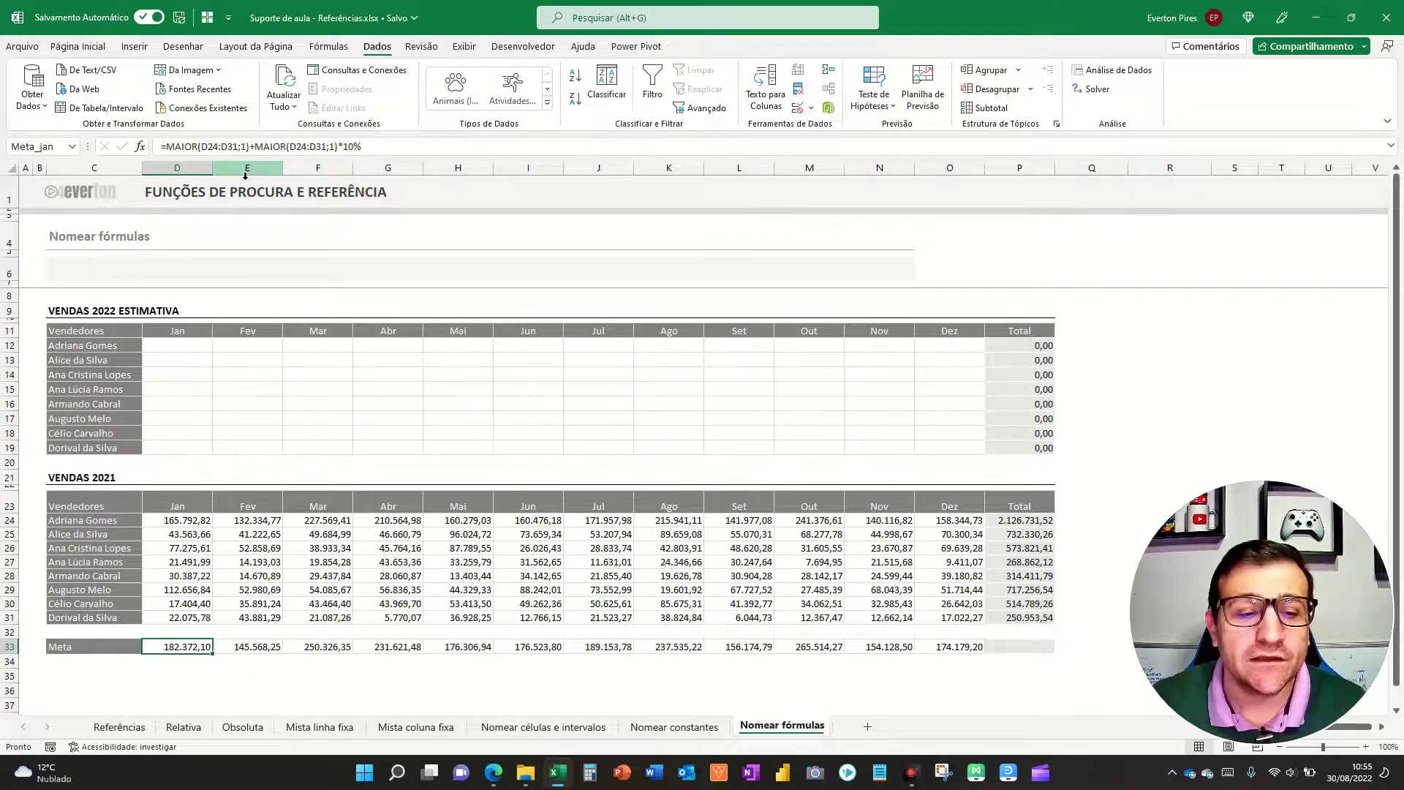
{"action": "key", "text": "F5"}
{"action": "key", "text": "F5"}
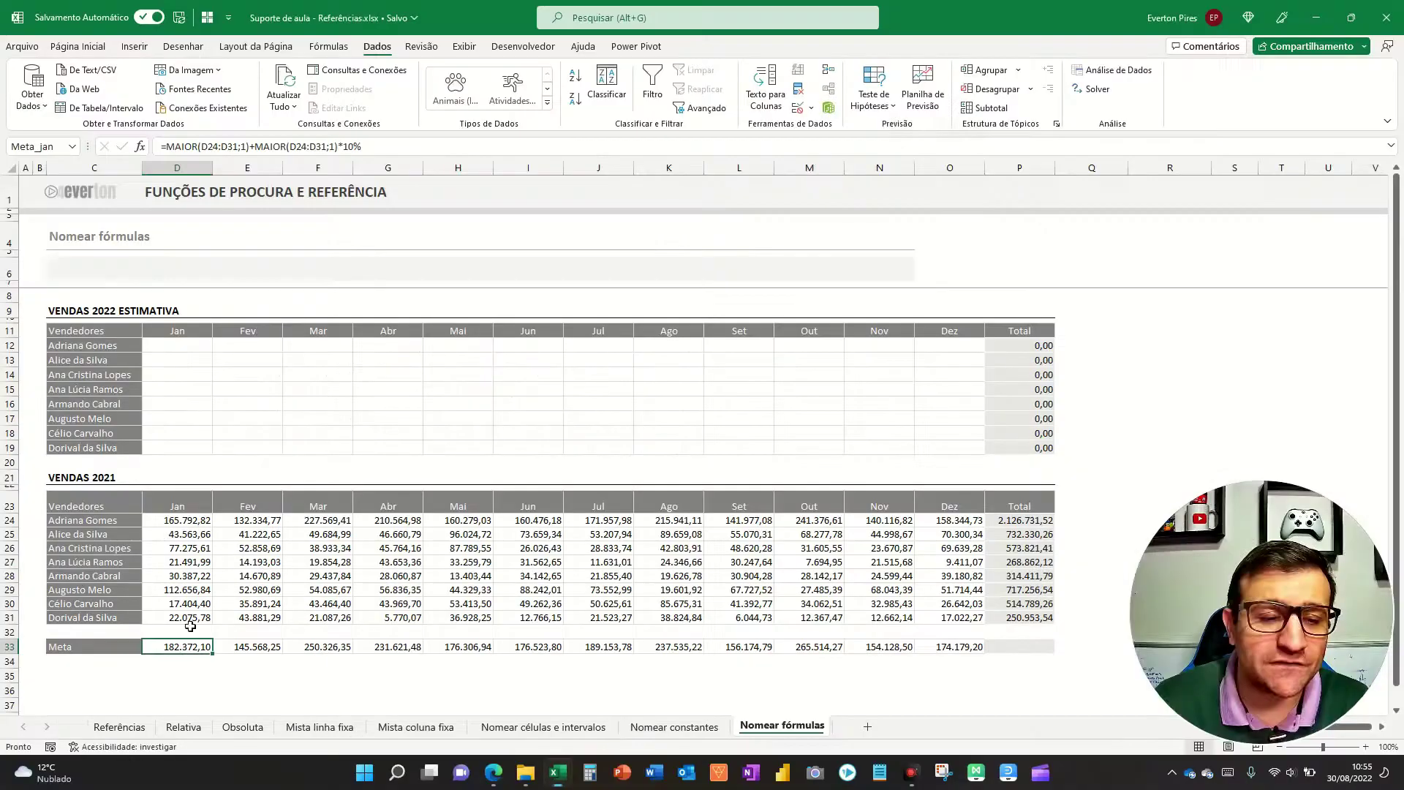
{"action": "left_click", "coordinate": [328, 46]}
{"action": "left_click", "coordinate": [567, 72]}
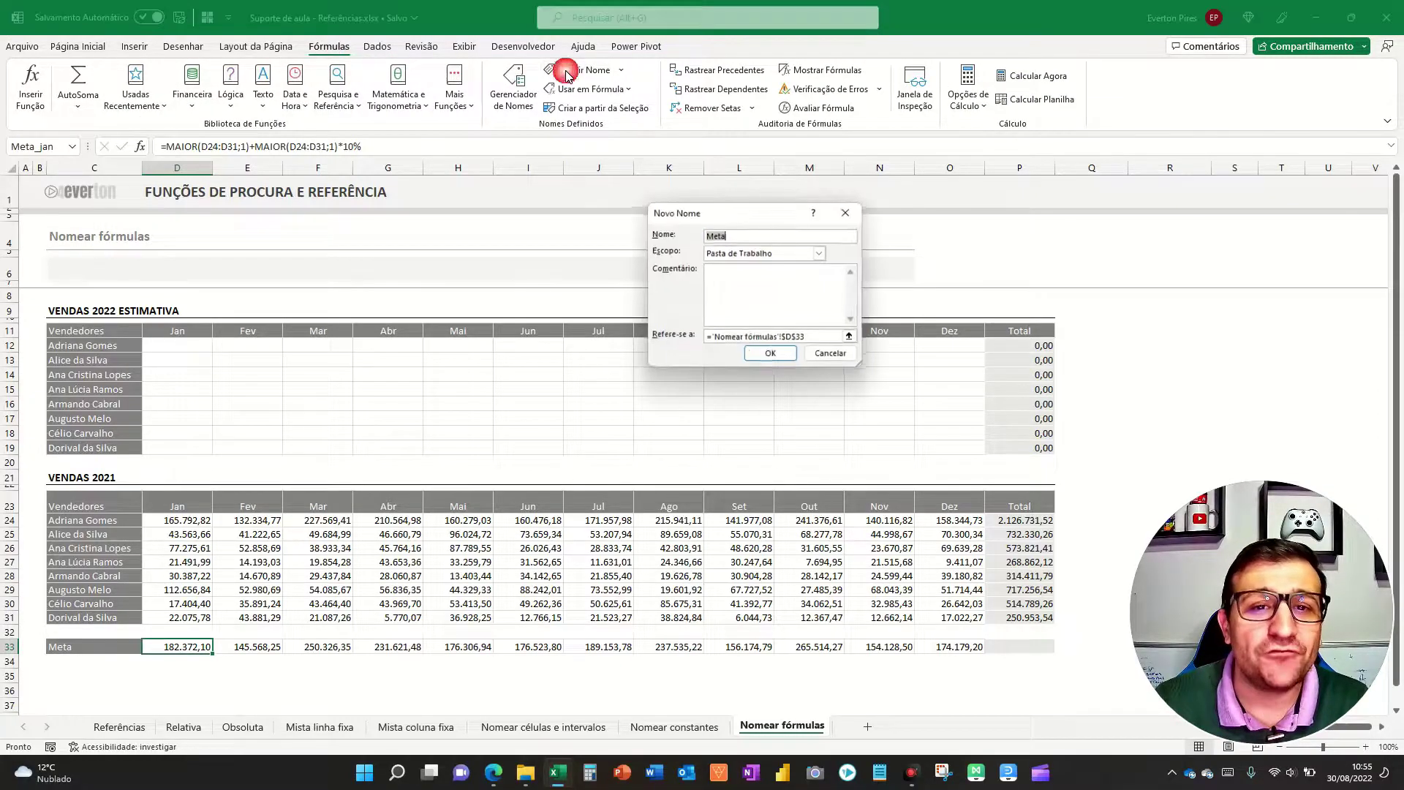
{"action": "key", "text": "Escape"}
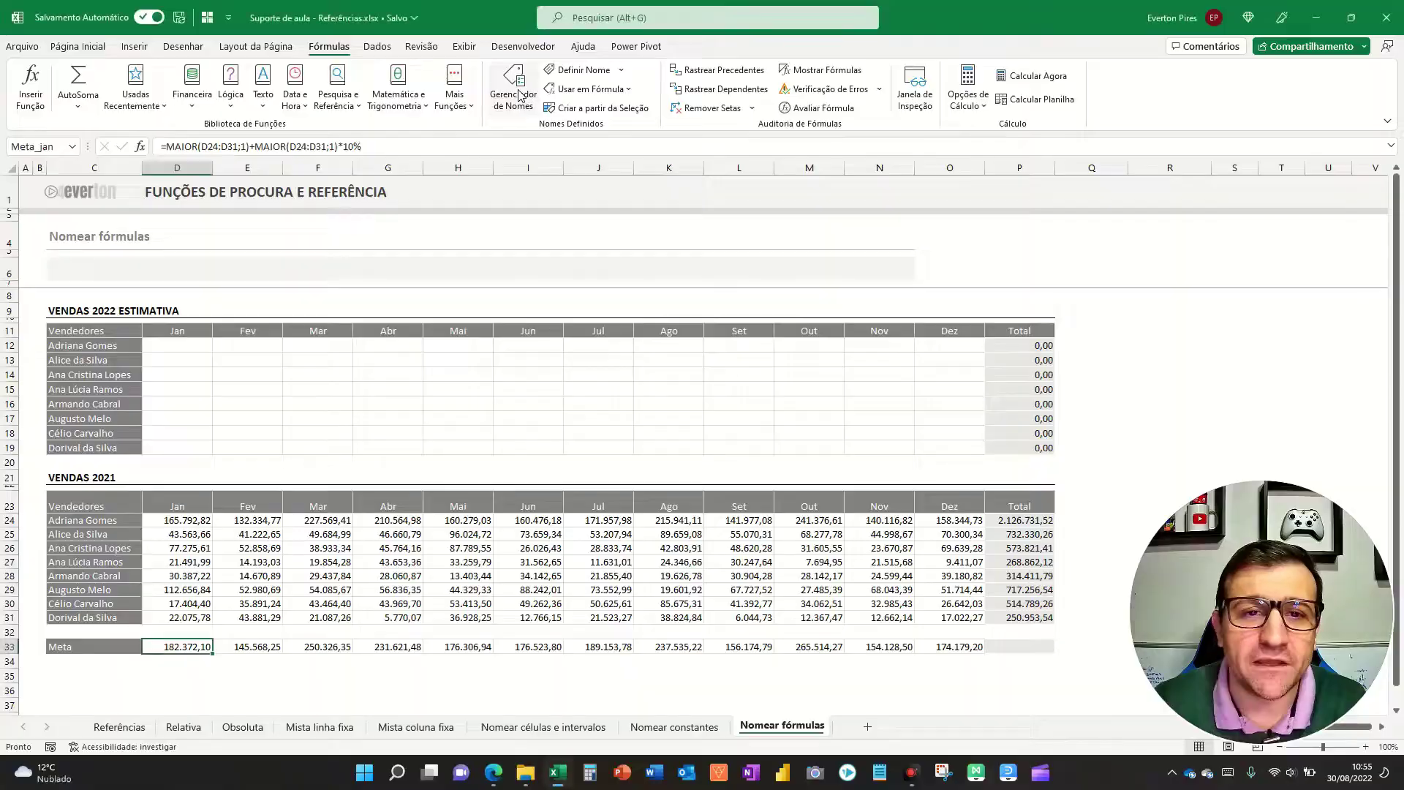
{"action": "left_click", "coordinate": [520, 95]}
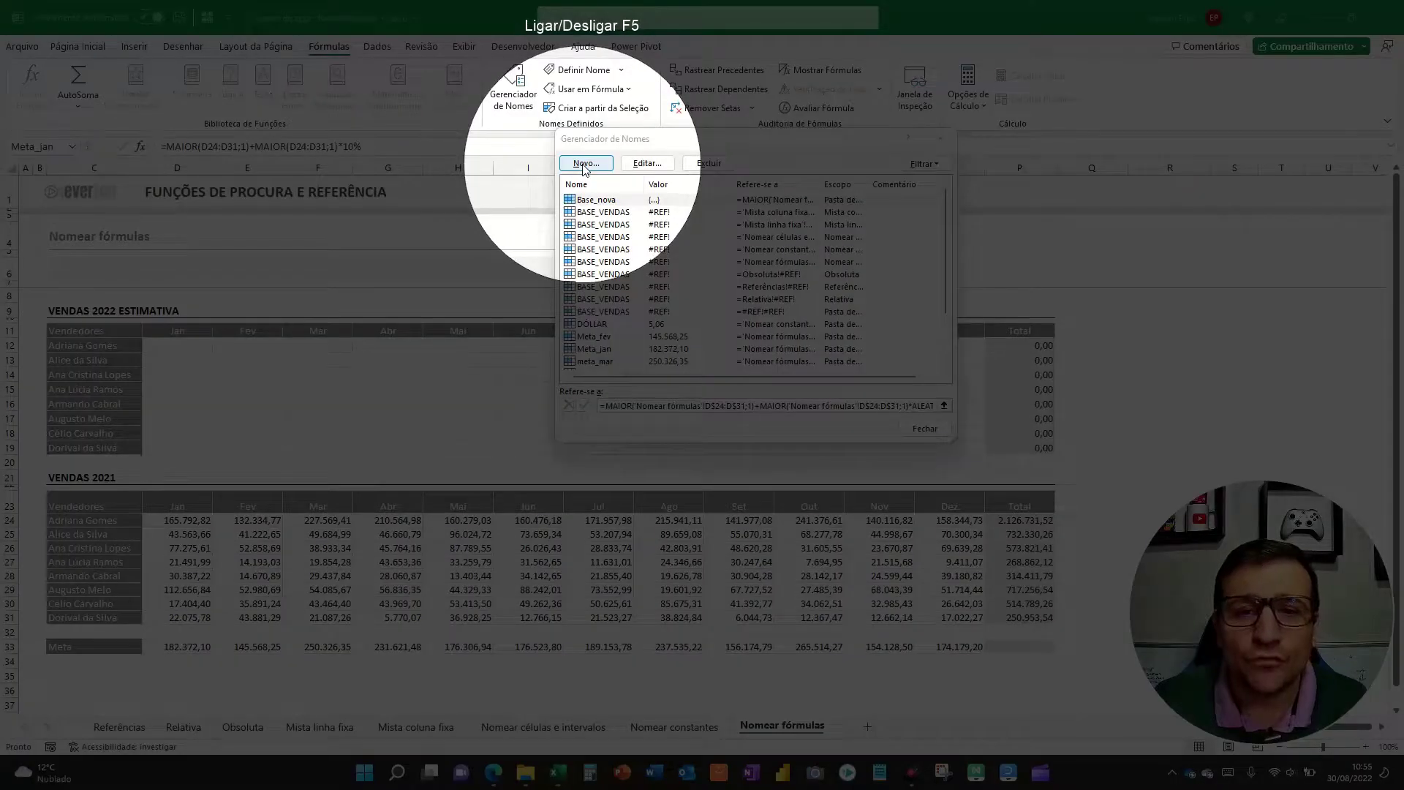
{"action": "key", "text": "Escape"}
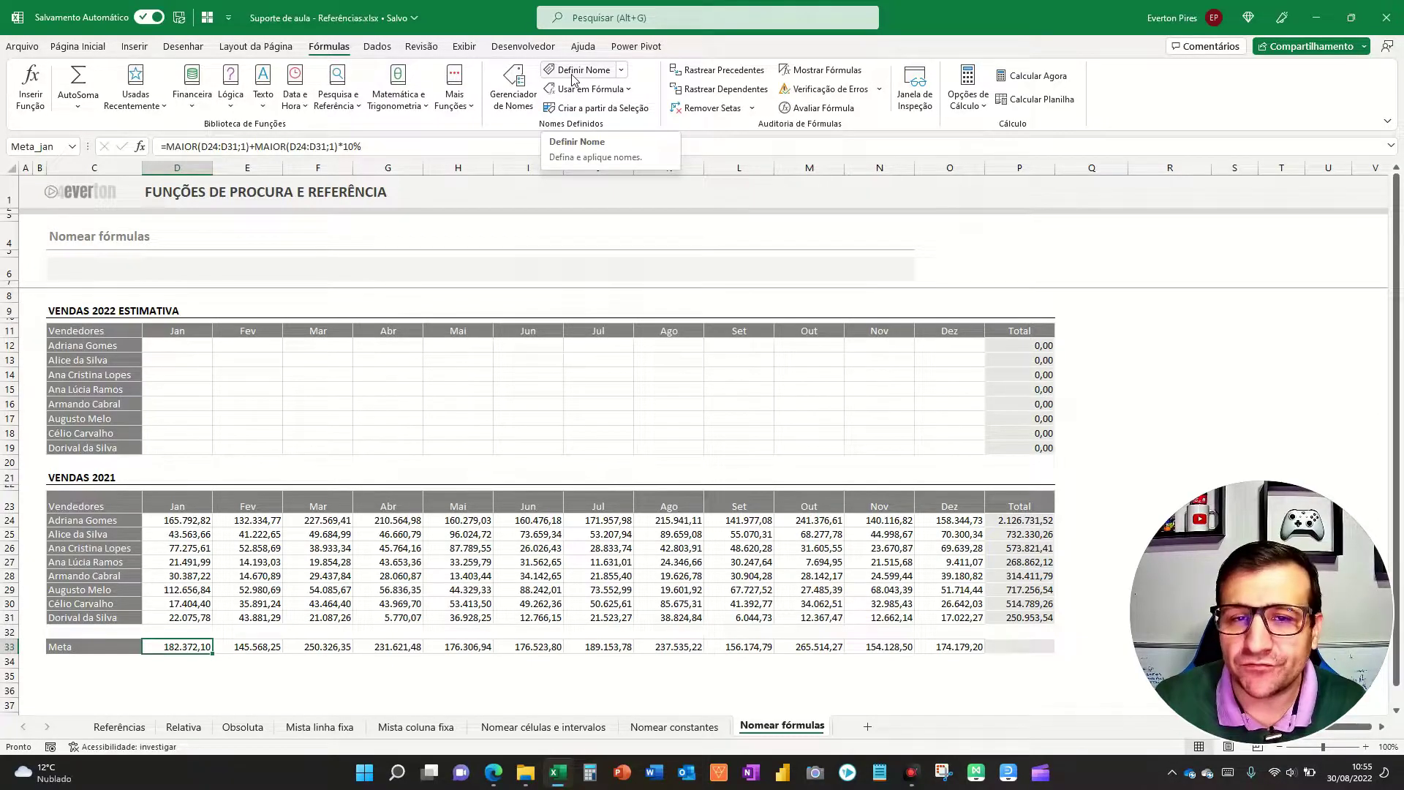
{"action": "left_click", "coordinate": [573, 74]}
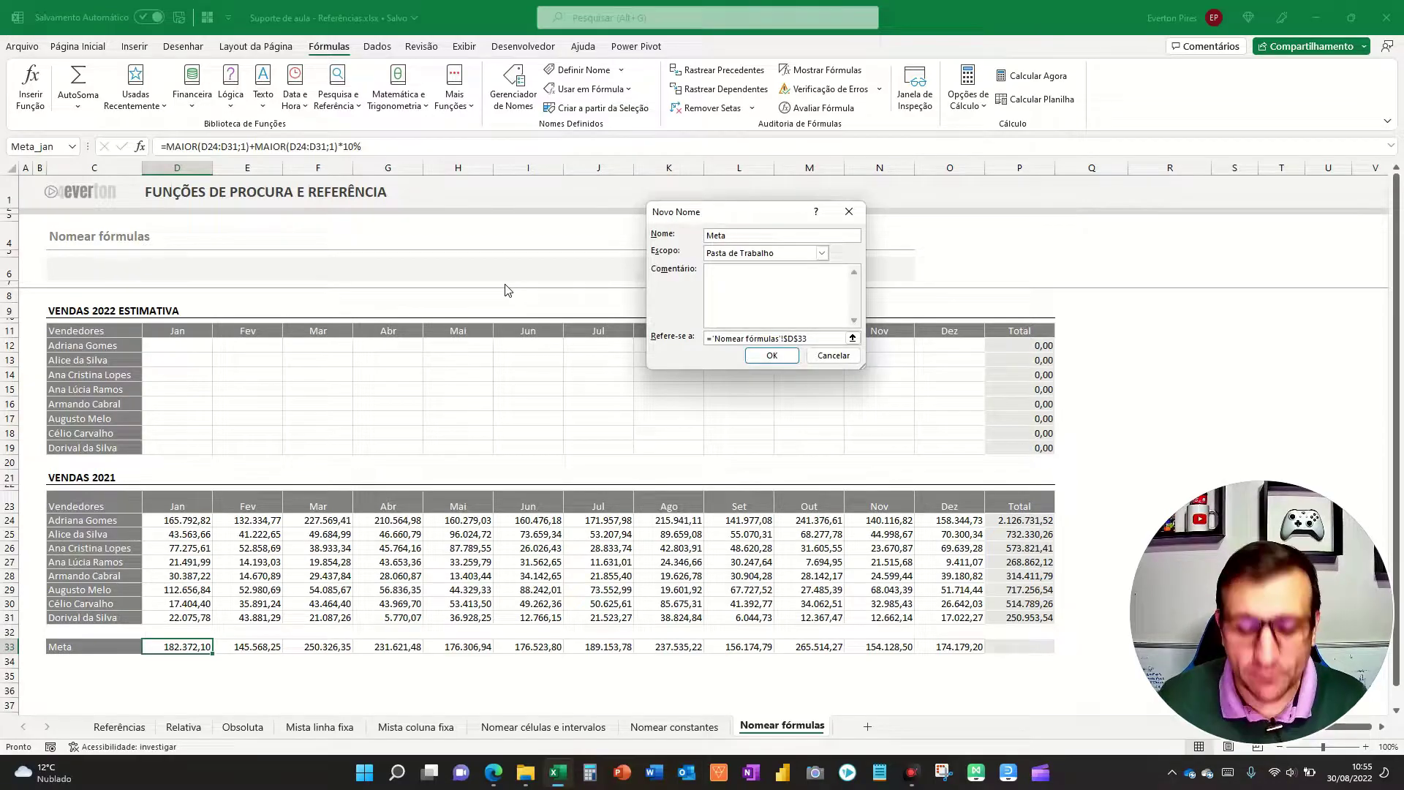
{"action": "key", "text": "Return"}
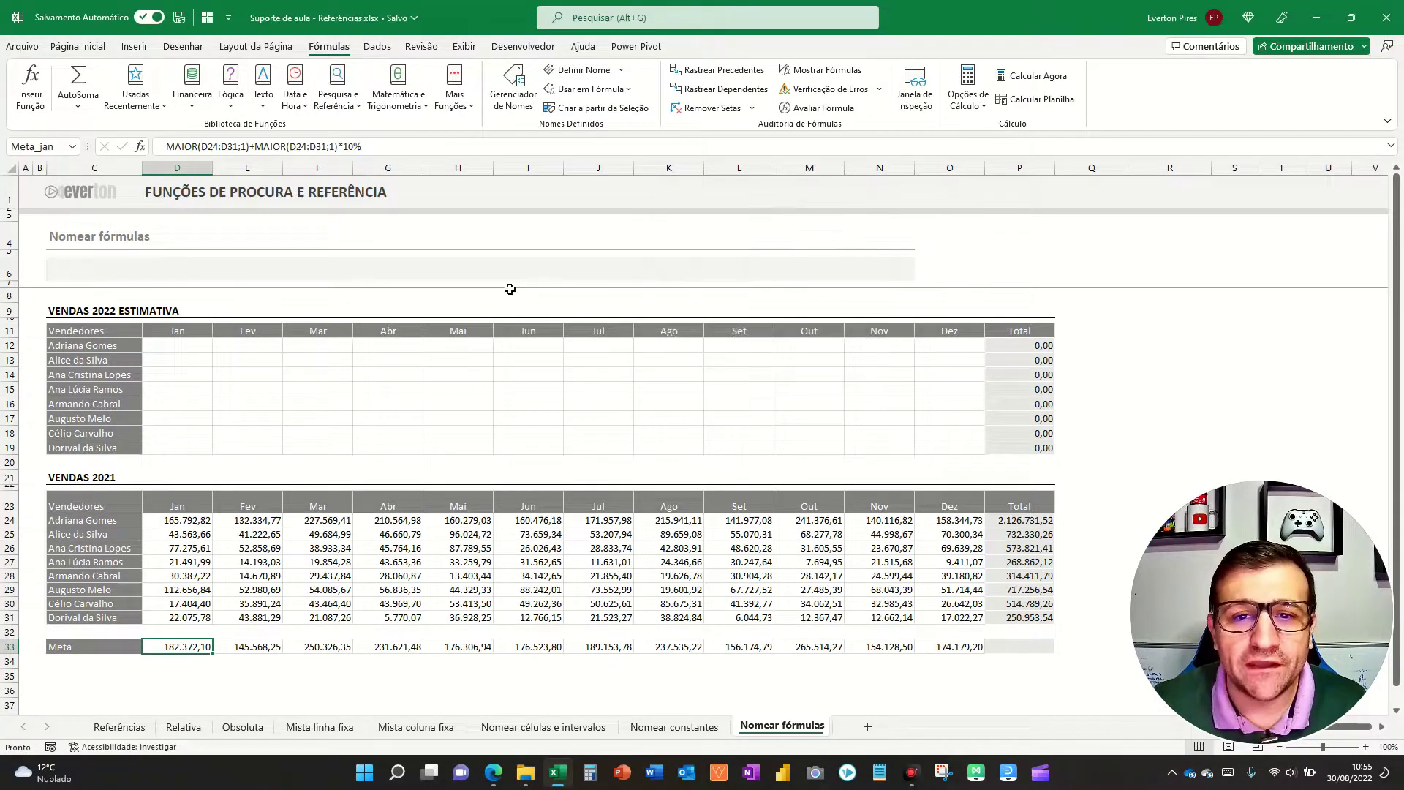
{"action": "left_click", "coordinate": [251, 650]}
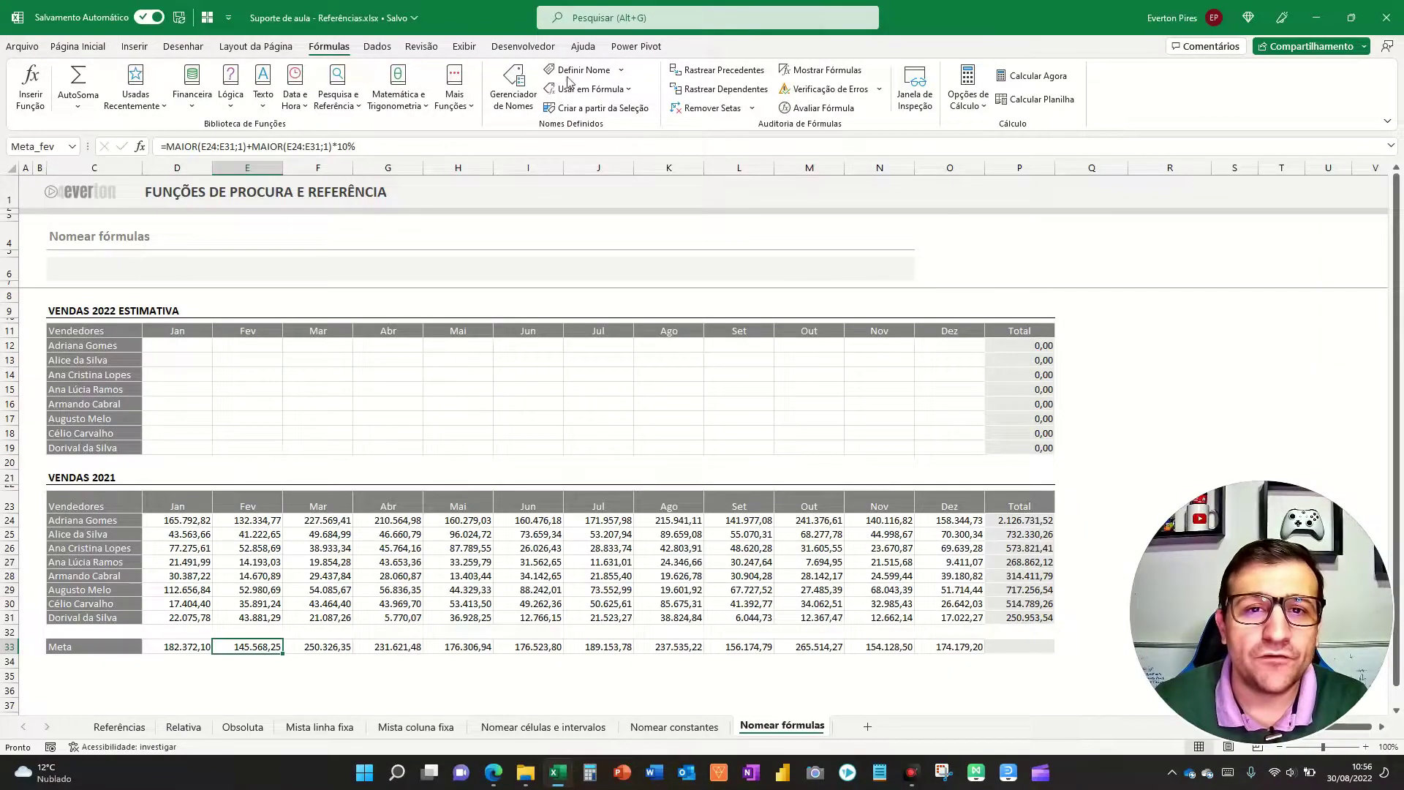
{"action": "left_click", "coordinate": [570, 73]}
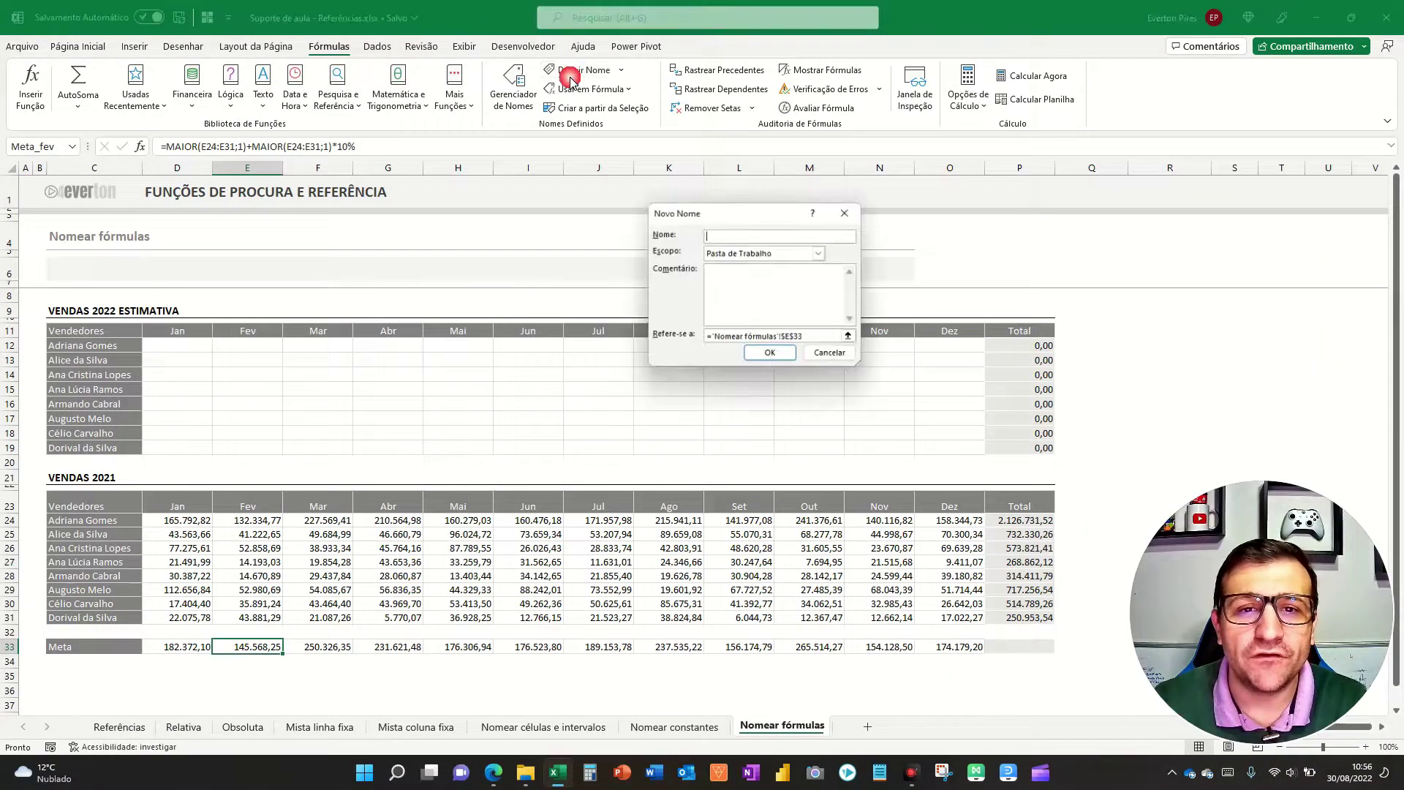
{"action": "type", "text": "Metafev"}
{"action": "key", "text": "Return"}
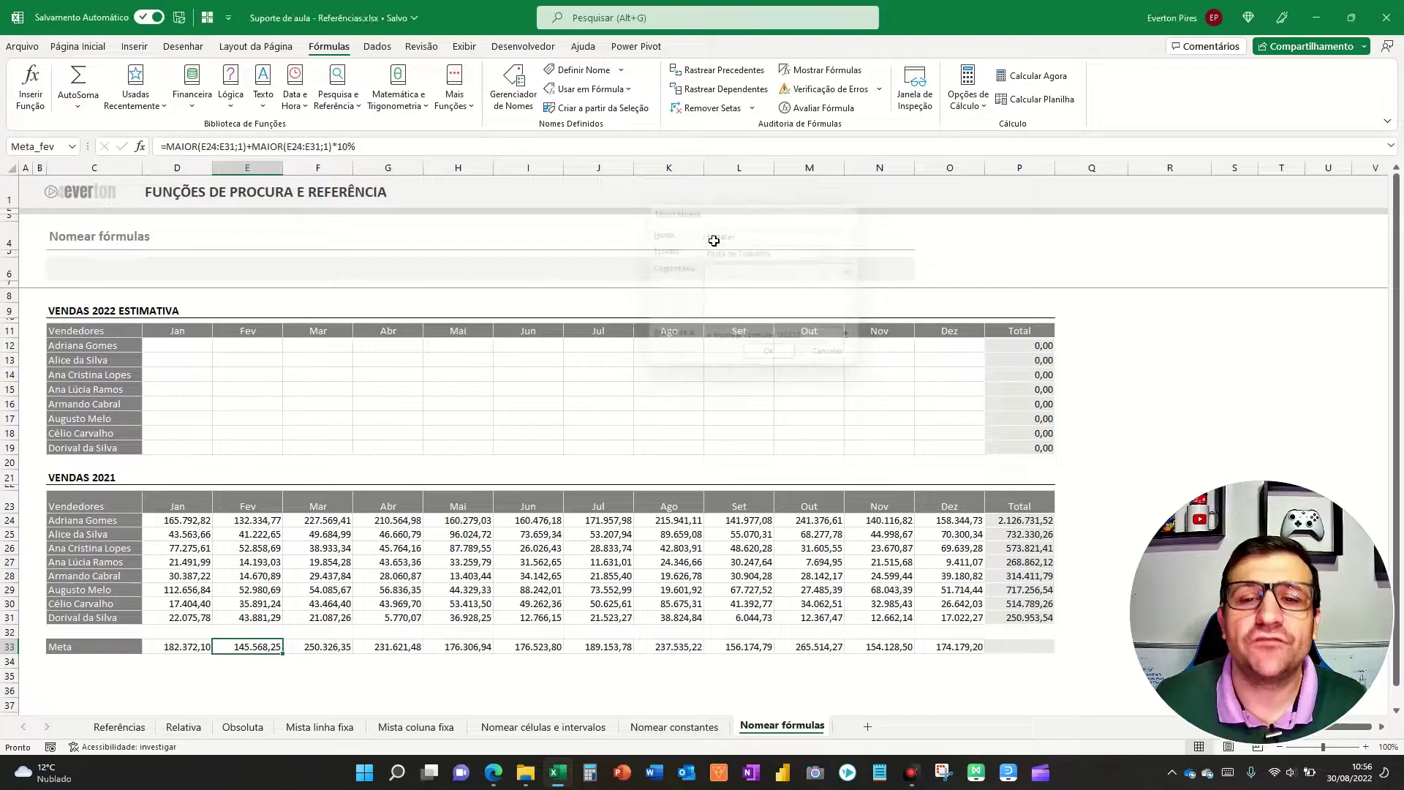
{"action": "left_click", "coordinate": [316, 650]}
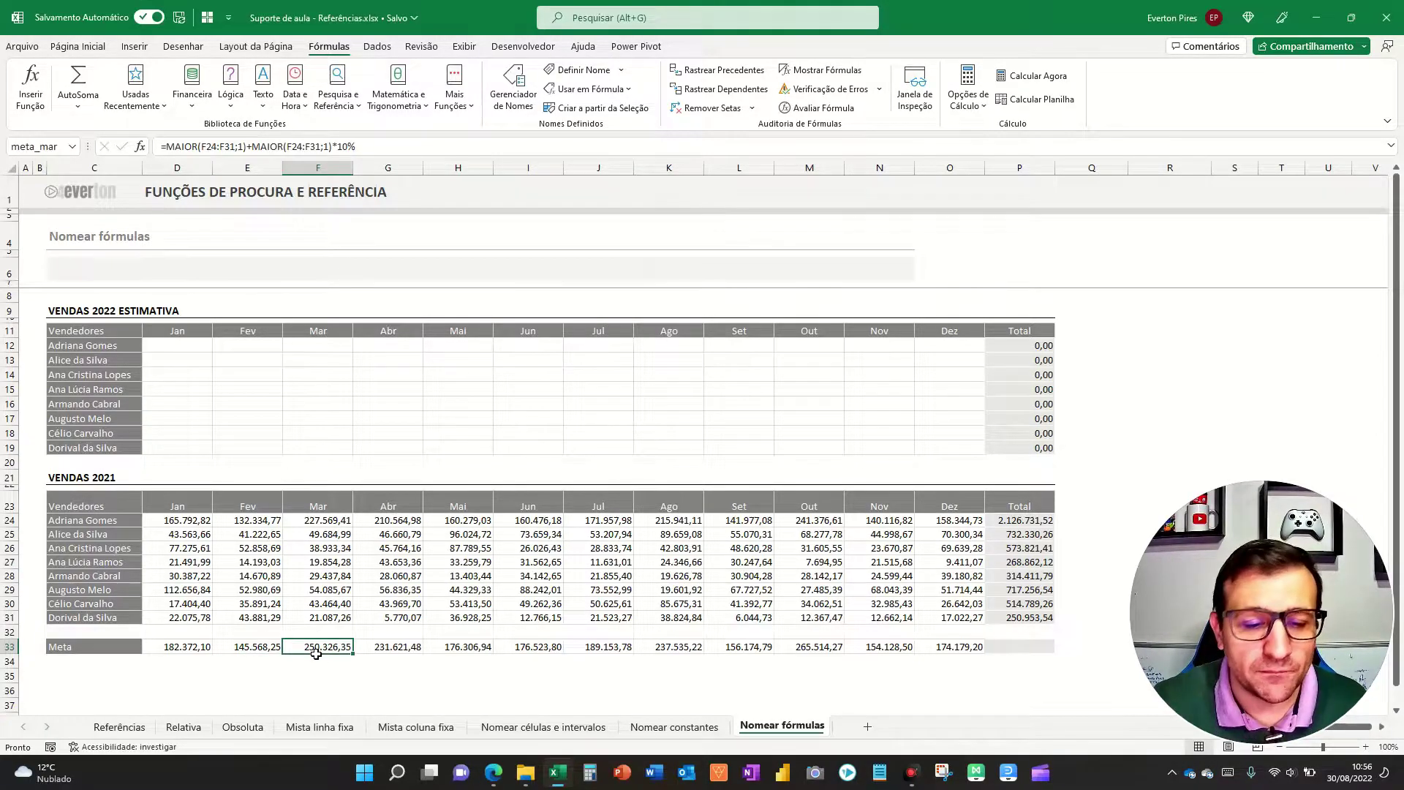
{"action": "left_click", "coordinate": [585, 72]}
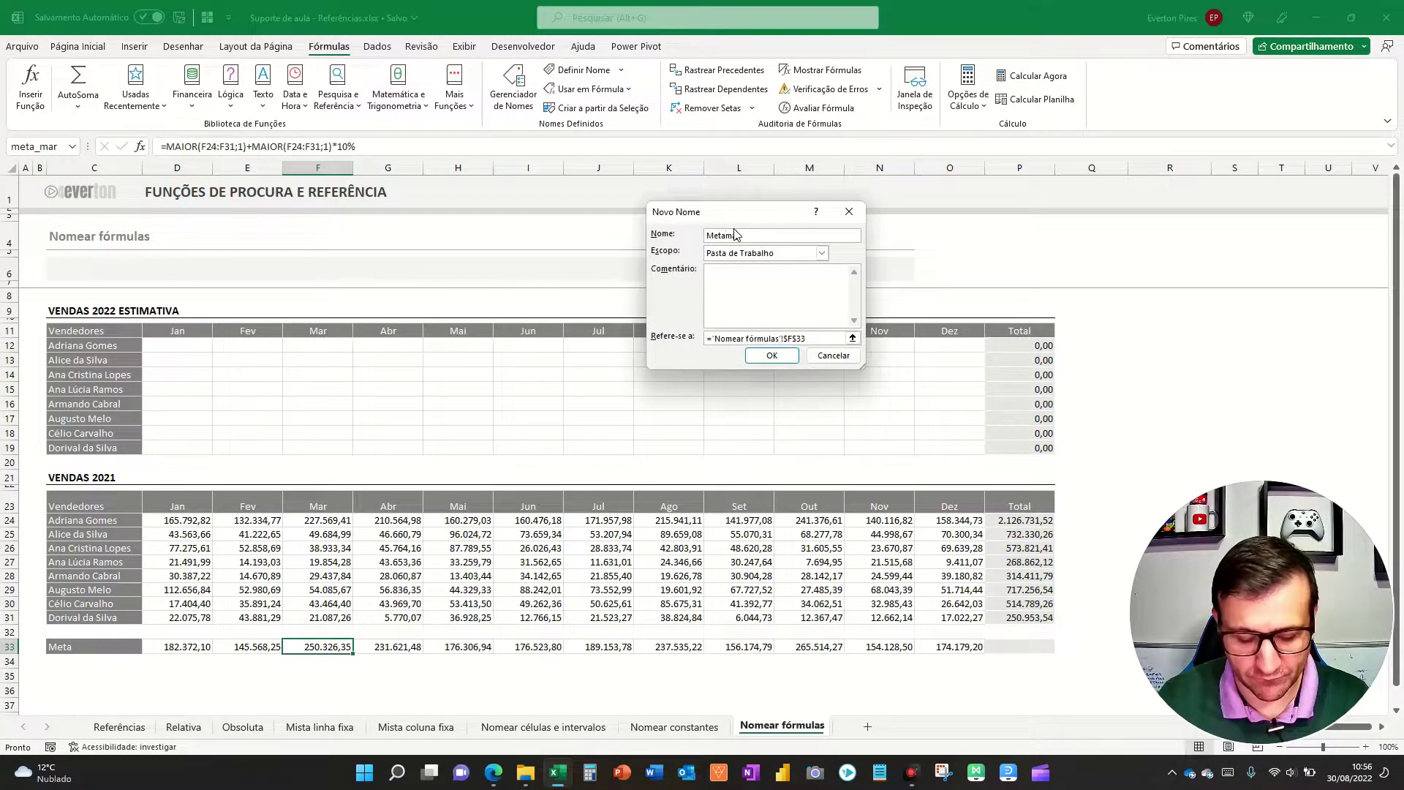
{"action": "key", "text": "Escape"}
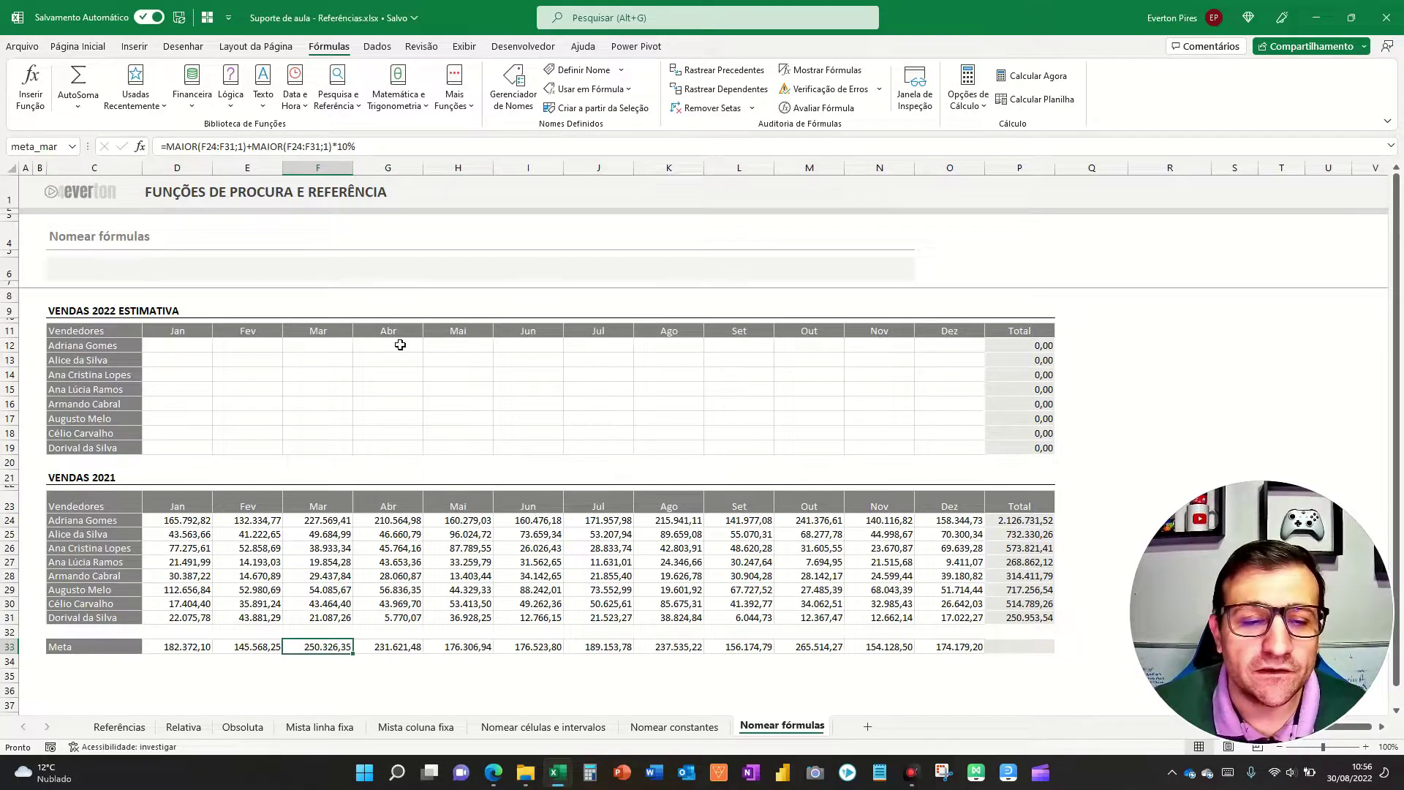
{"action": "left_click", "coordinate": [195, 348]}
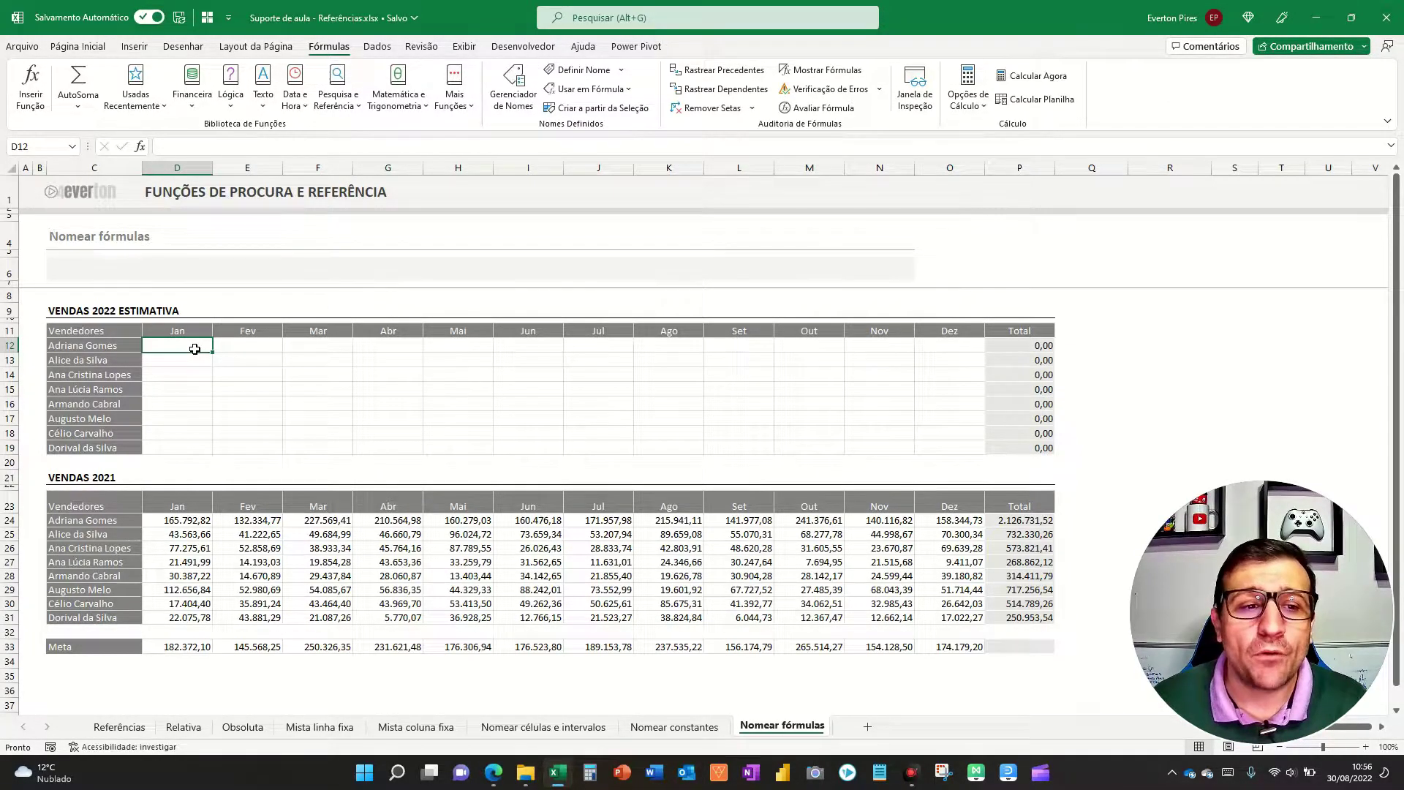
Enter =Meta_jan in D12 and copy it to D13:D19, giving 182.372,10 per seller
{"action": "key", "text": "F5"}
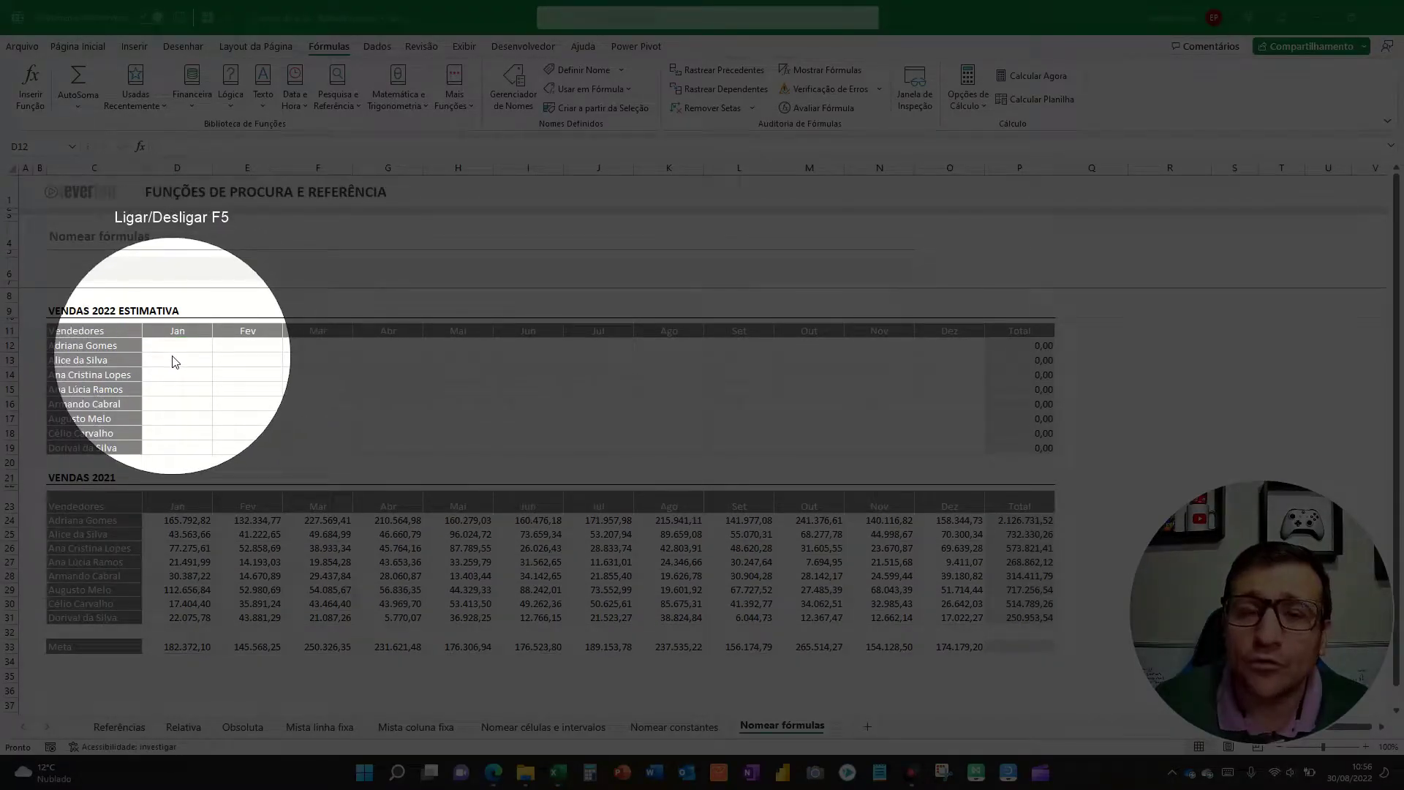
{"action": "key", "text": "F5"}
{"action": "left_click", "coordinate": [180, 349]}
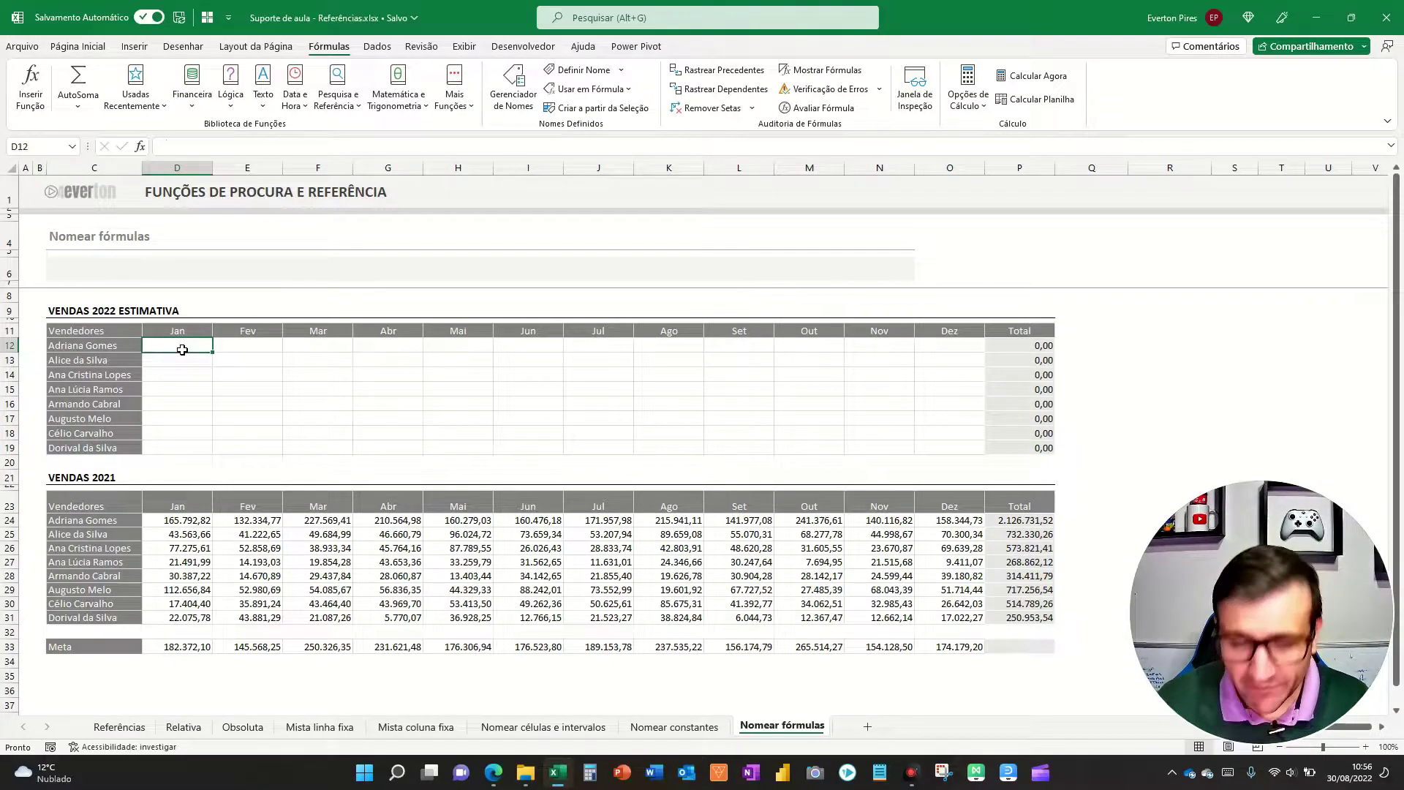
{"action": "type", "text": "=me"}
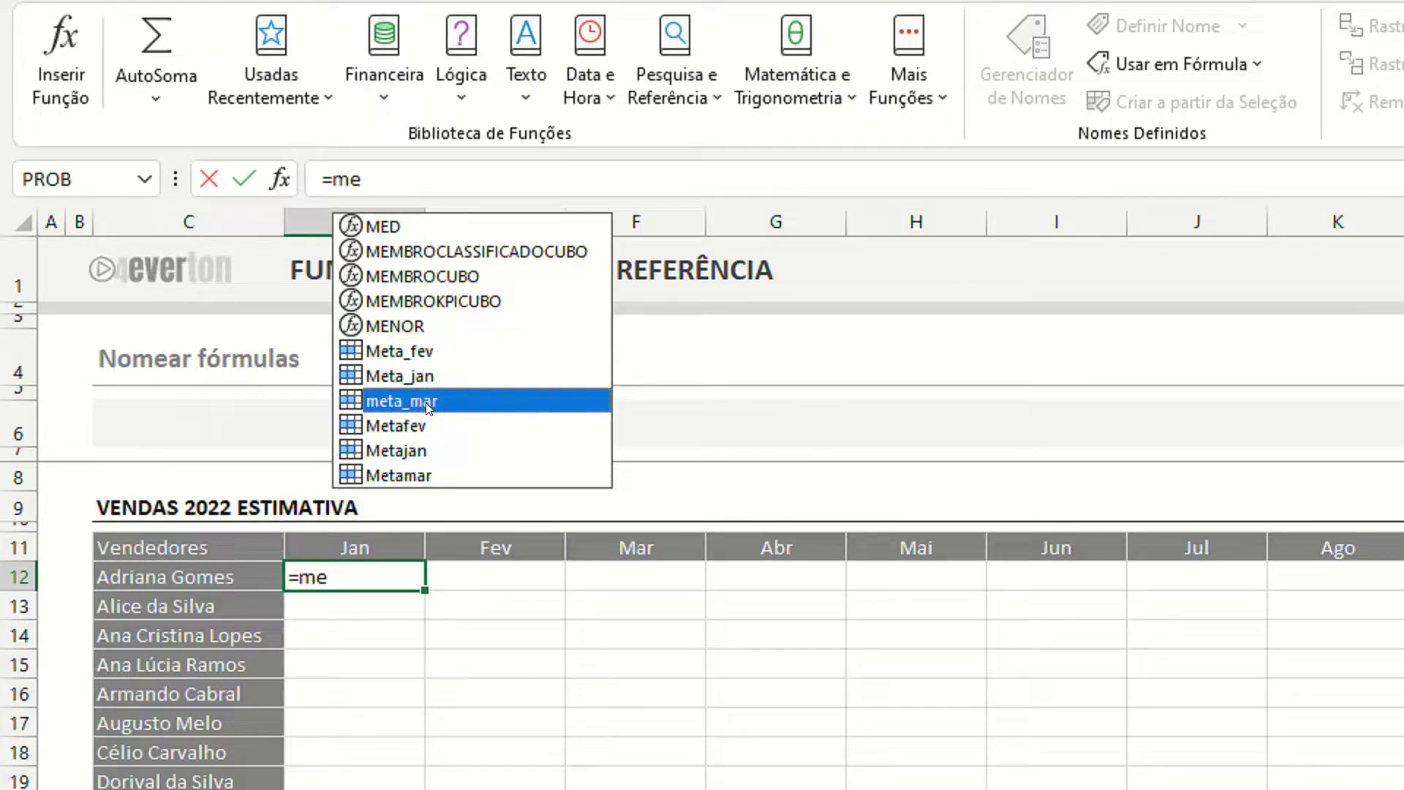
{"action": "double_click", "coordinate": [426, 376]}
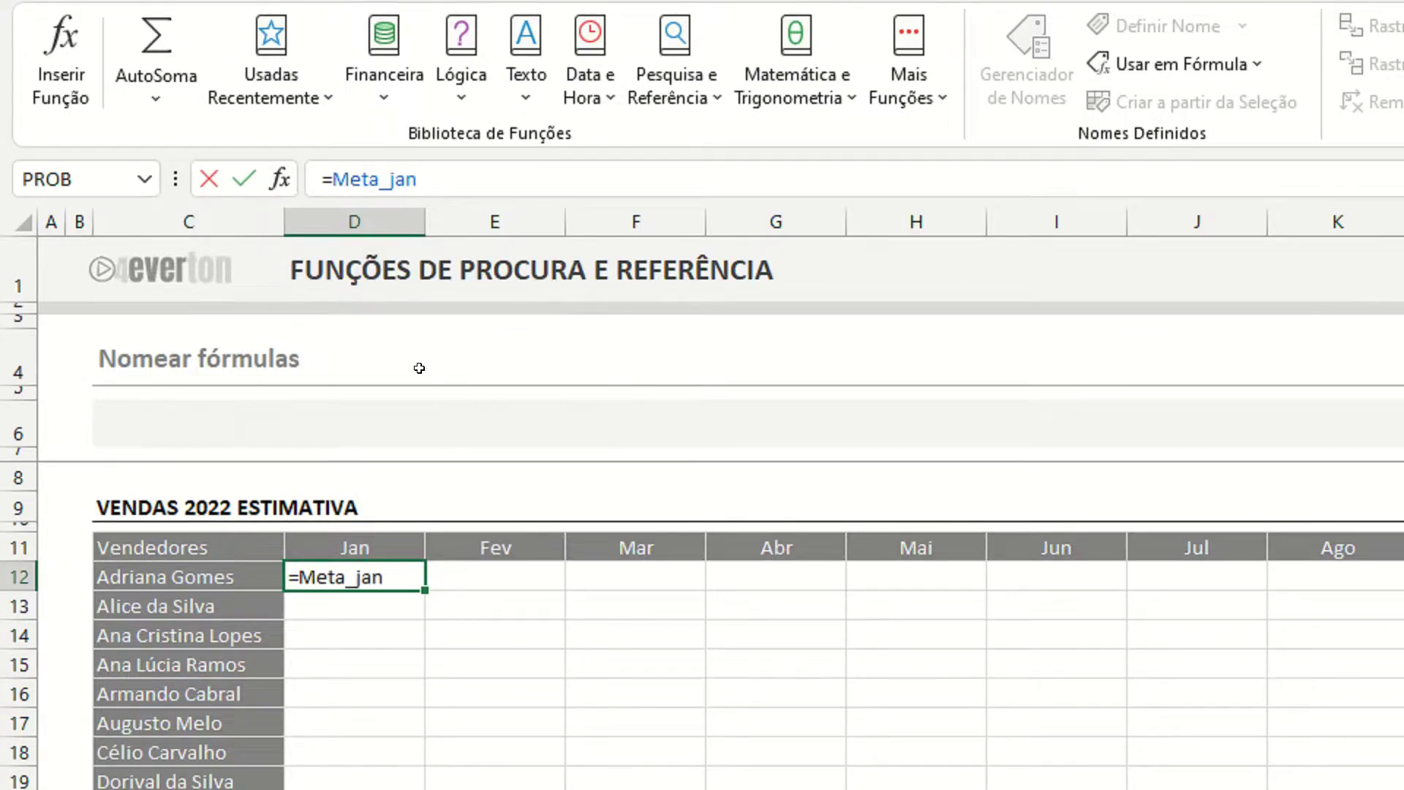
{"action": "key", "text": "ctrl+Return"}
{"action": "key", "text": "ctrl+c"}
{"action": "key", "text": "Down"}
{"action": "key", "text": "shift+Down"}
{"action": "key", "text": "shift+Down"}
{"action": "key", "text": "shift+Down"}
{"action": "key", "text": "shift+Down"}
{"action": "key", "text": "shift+Down"}
{"action": "key", "text": "shift+Down"}
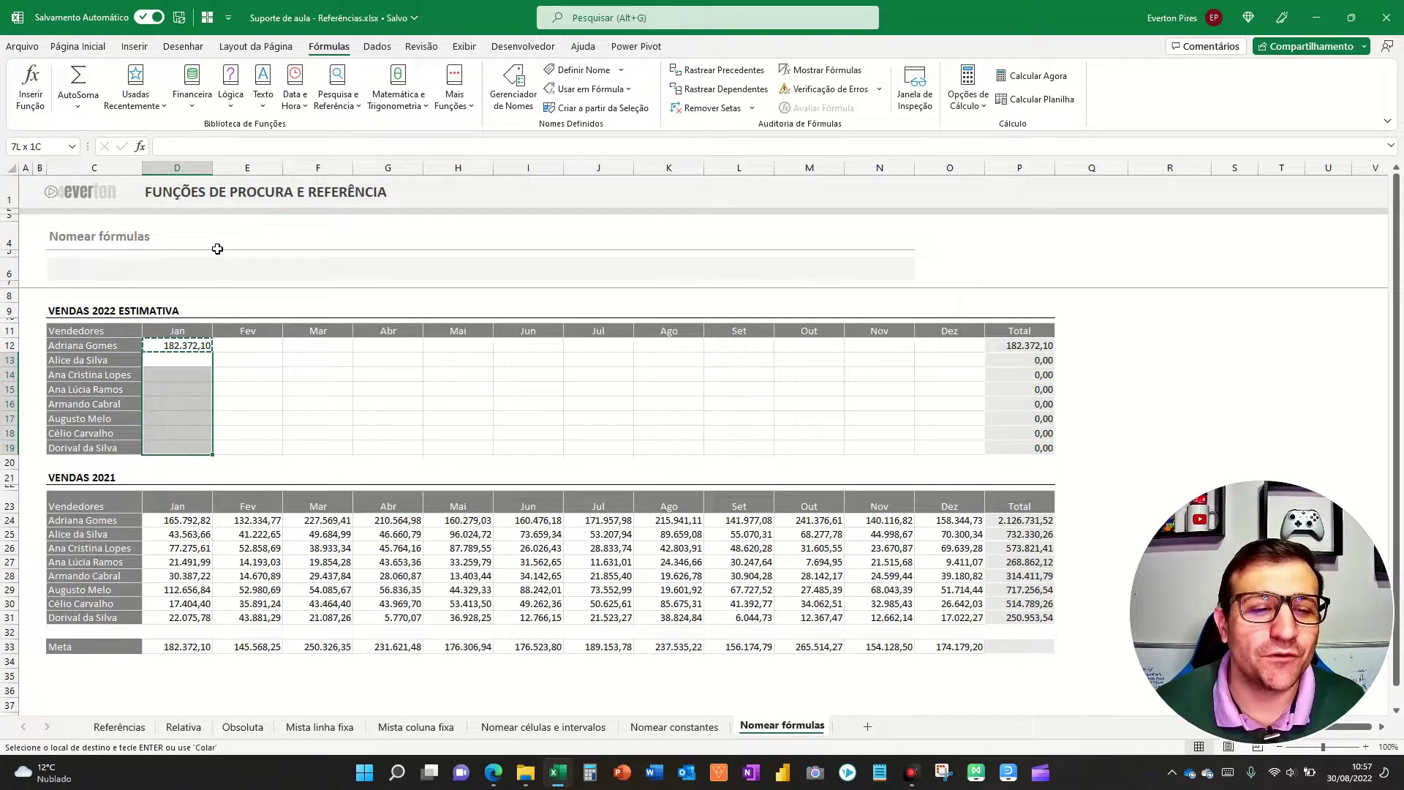
{"action": "key", "text": "Return"}
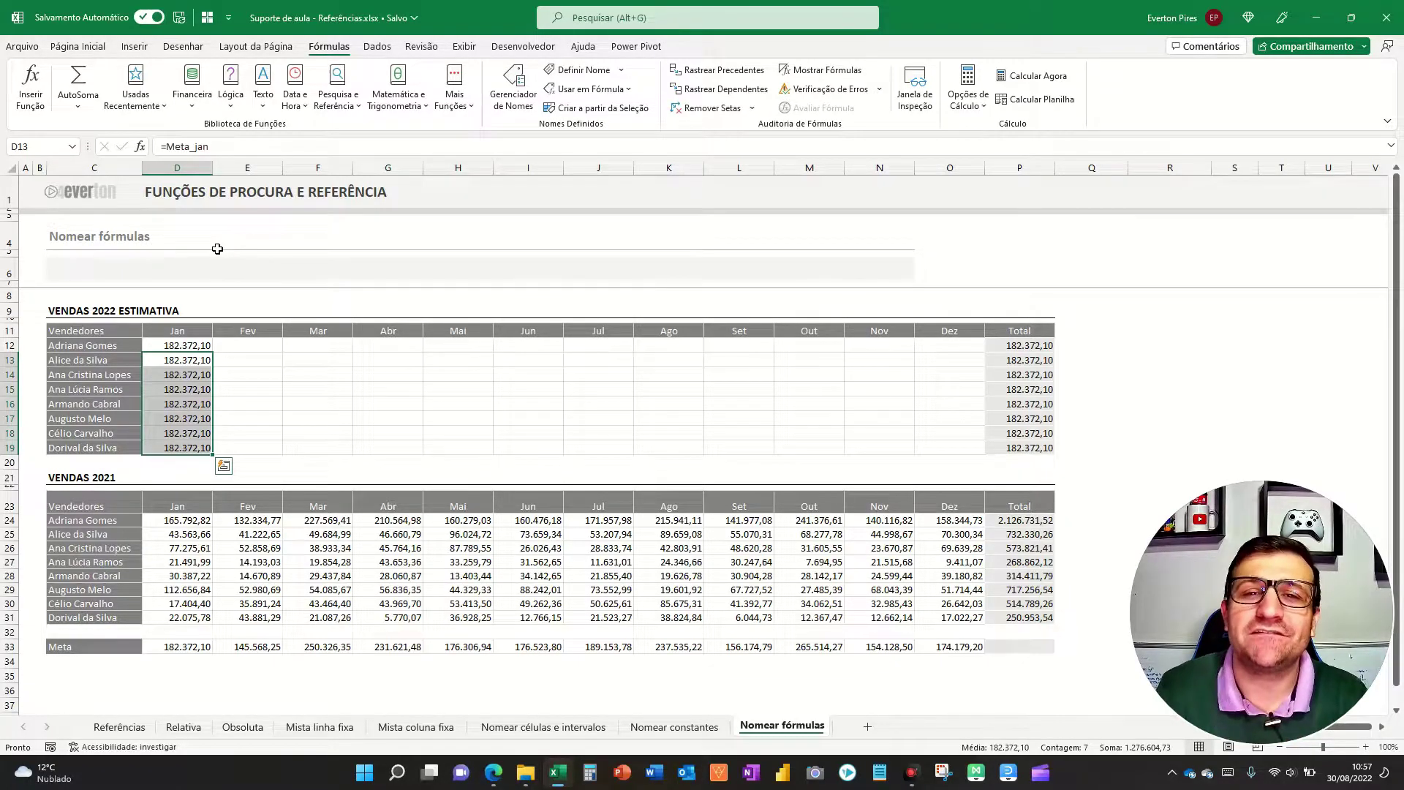
{"action": "key", "text": "Up"}
{"action": "key", "text": "Left"}
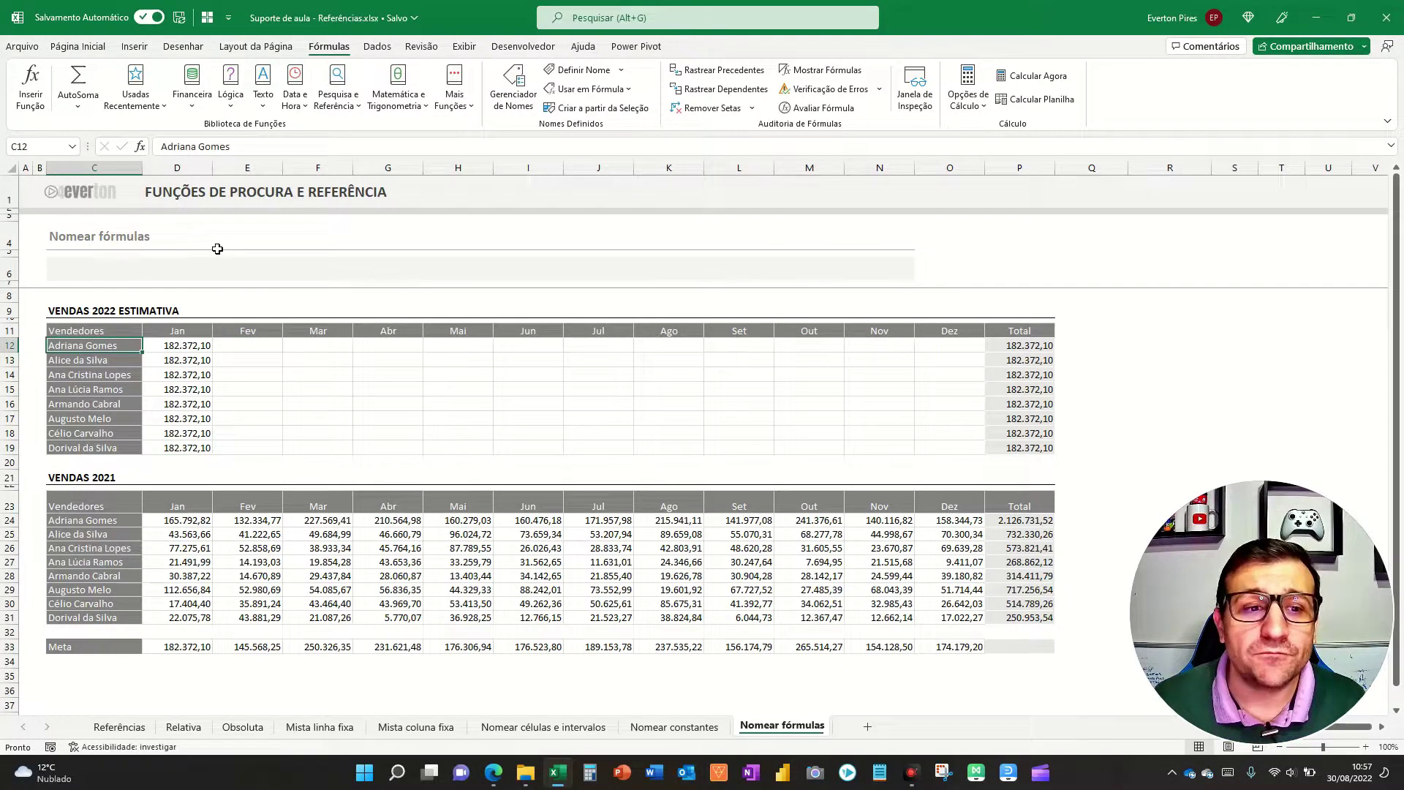
Copy the January formula into E12 as a starting point for the Fev name
{"action": "key", "text": "Right"}
{"action": "key", "text": "Right"}
{"action": "key", "text": "Left"}
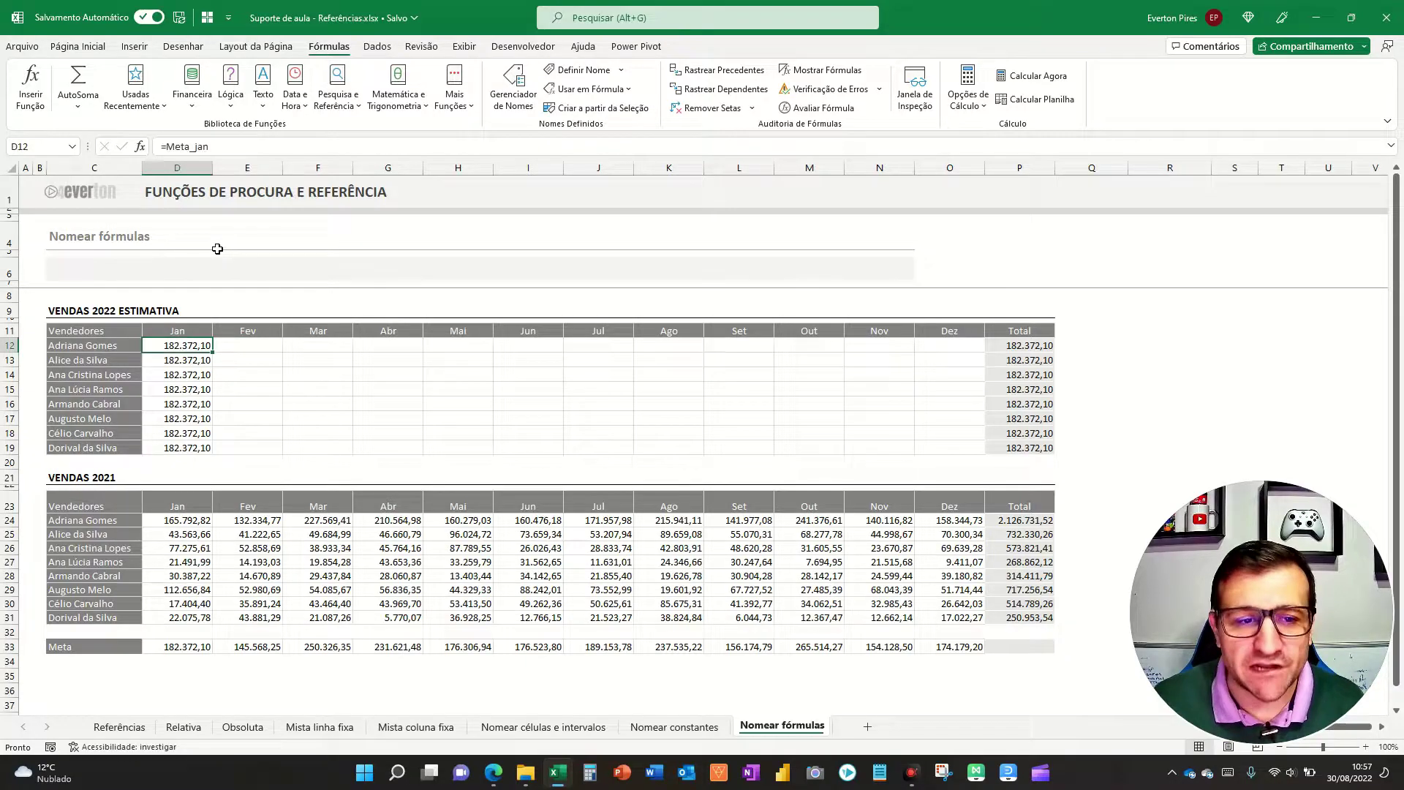
{"action": "key", "text": "ctrl+c"}
{"action": "key", "text": "Right"}
{"action": "key", "text": "ctrl+v"}
{"action": "key", "text": "F2"}
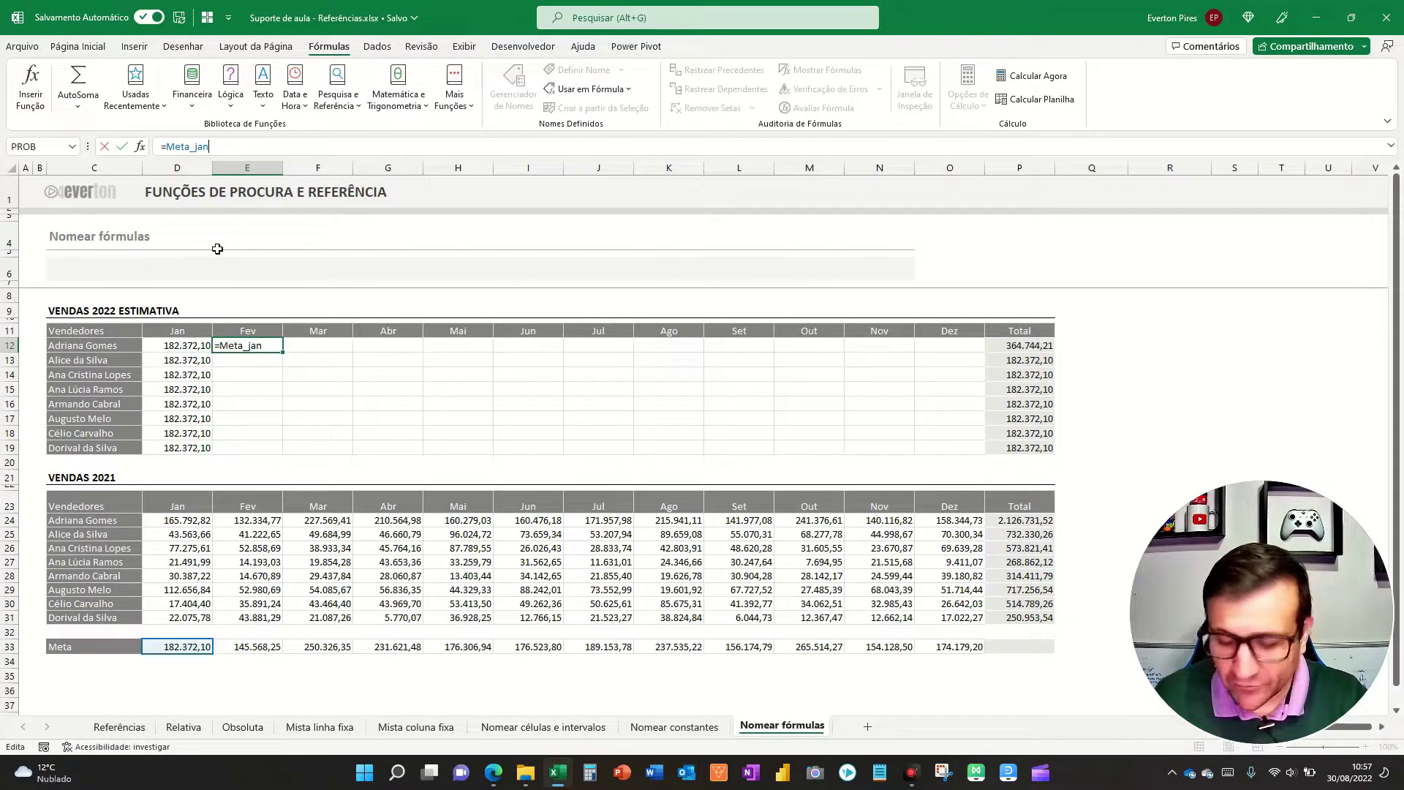
{"action": "key", "text": "BackSpace"}
{"action": "key", "text": "BackSpace"}
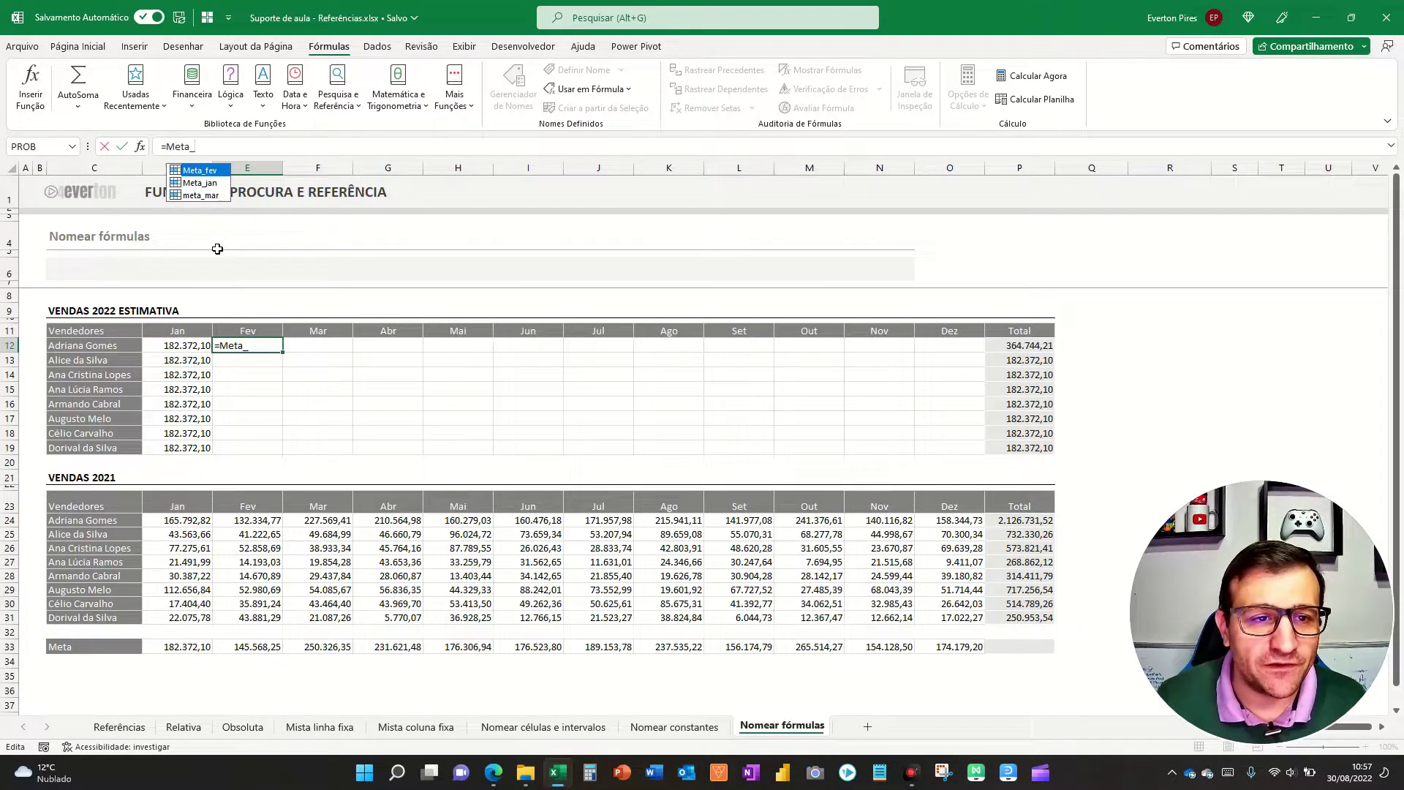
{"action": "key", "text": "Return"}
{"action": "key", "text": "Up"}
{"action": "key", "text": "Left"}
{"action": "key", "text": "ctrl+c"}
{"action": "key", "text": "Right"}
{"action": "key", "text": "ctrl+v"}
{"action": "key", "text": "Escape"}
Set E12 to =Meta_fev and copy it to E13:E19, giving 145.568,25 each
{"action": "key", "text": "F2"}
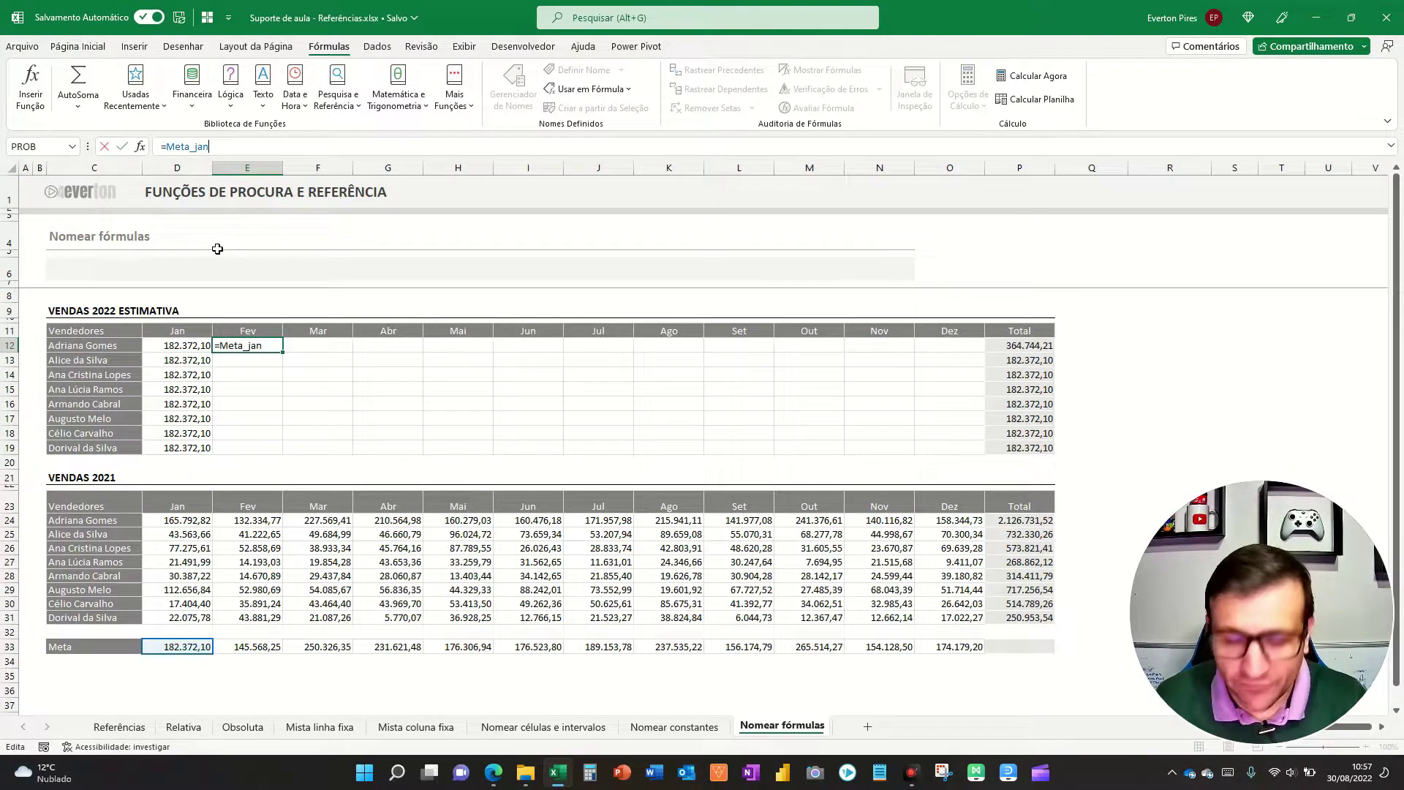
{"action": "key", "text": "BackSpace"}
{"action": "key", "text": "BackSpace"}
{"action": "key", "text": "BackSpace"}
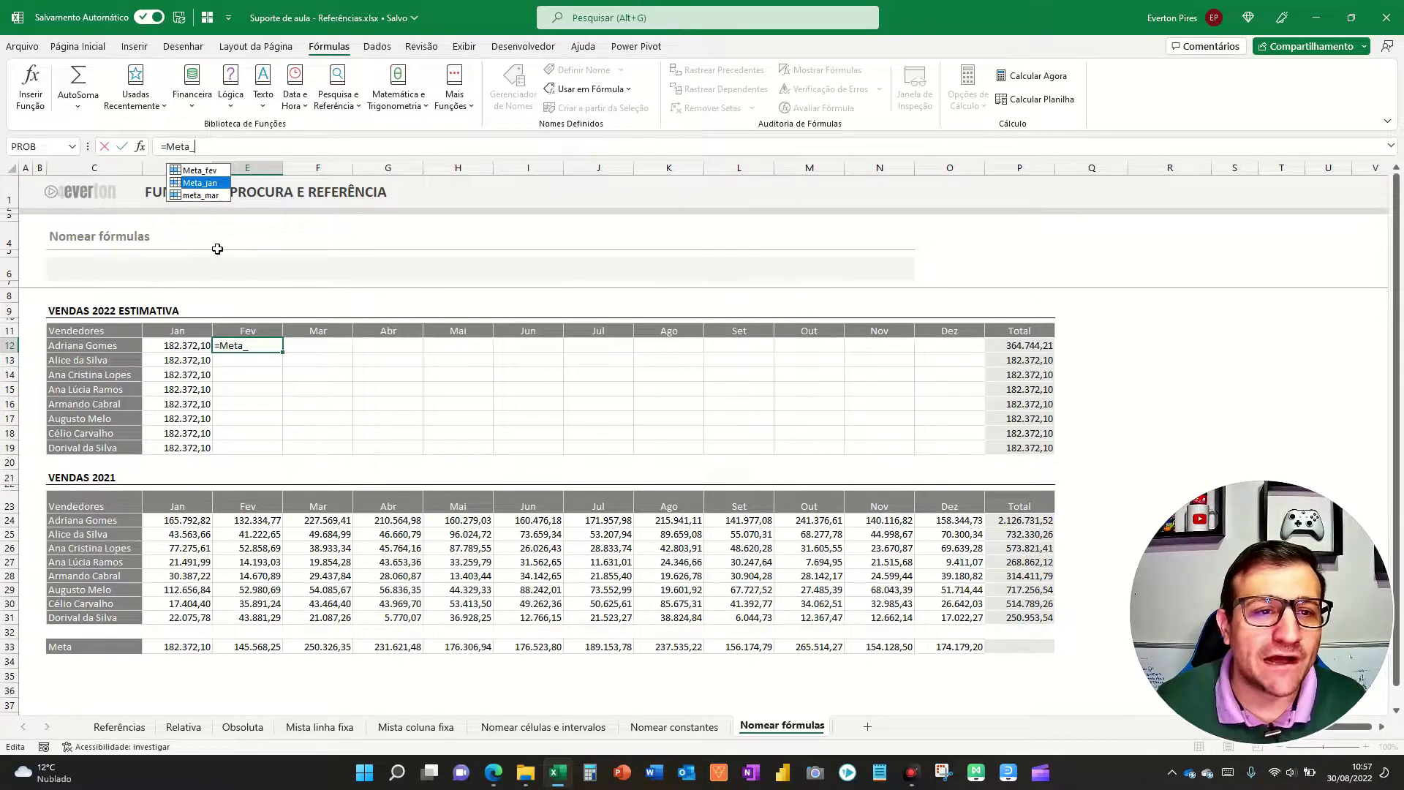
{"action": "key", "text": "Tab"}
{"action": "key", "text": "Return"}
{"action": "key", "text": "Up"}
{"action": "key", "text": "ctrl+c"}
{"action": "key", "text": "Down"}
{"action": "key", "text": "shift+Down"}
{"action": "key", "text": "shift+Down"}
{"action": "key", "text": "shift+Down"}
{"action": "key", "text": "shift+Down"}
{"action": "key", "text": "shift+Down"}
{"action": "key", "text": "shift+Down"}
{"action": "key", "text": "Return"}
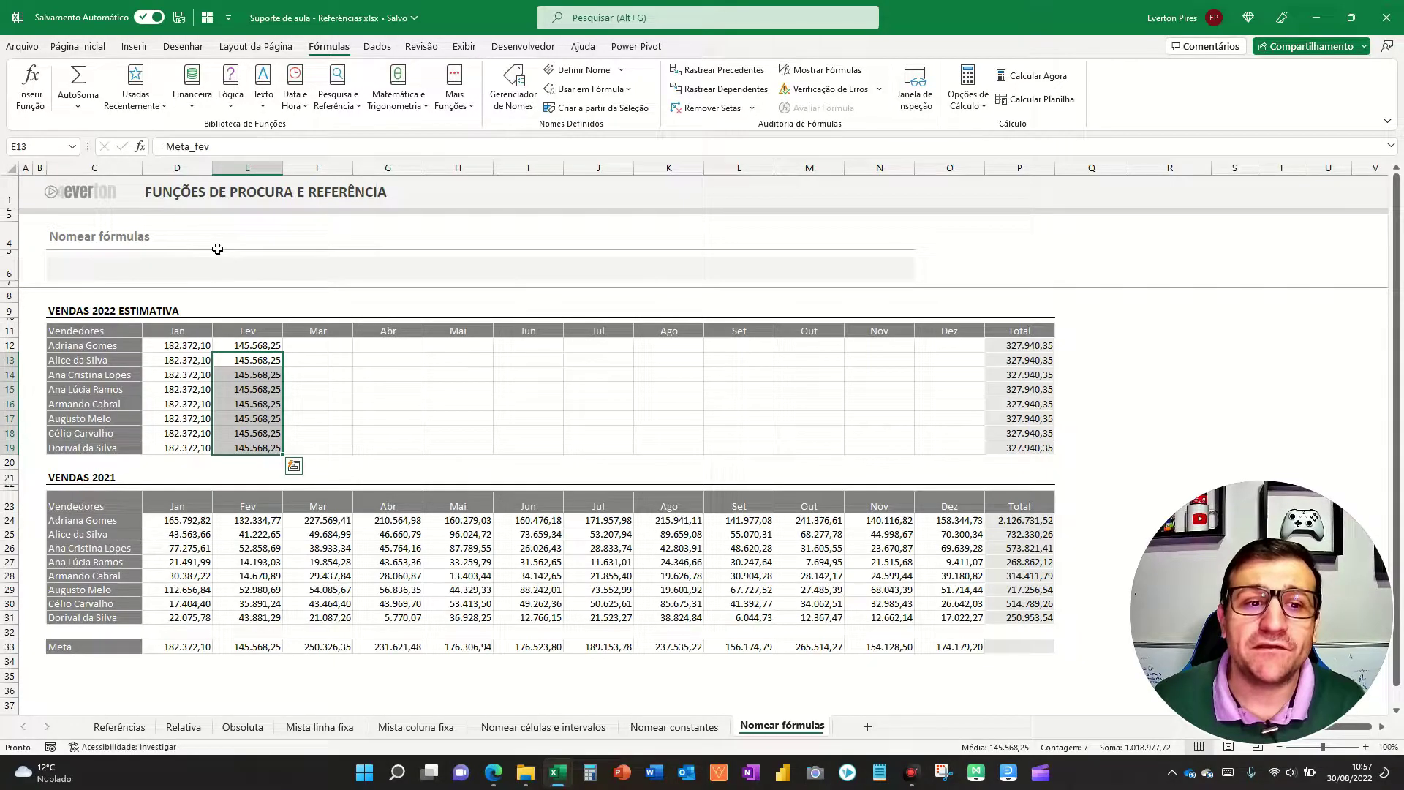
{"action": "key", "text": "Up"}
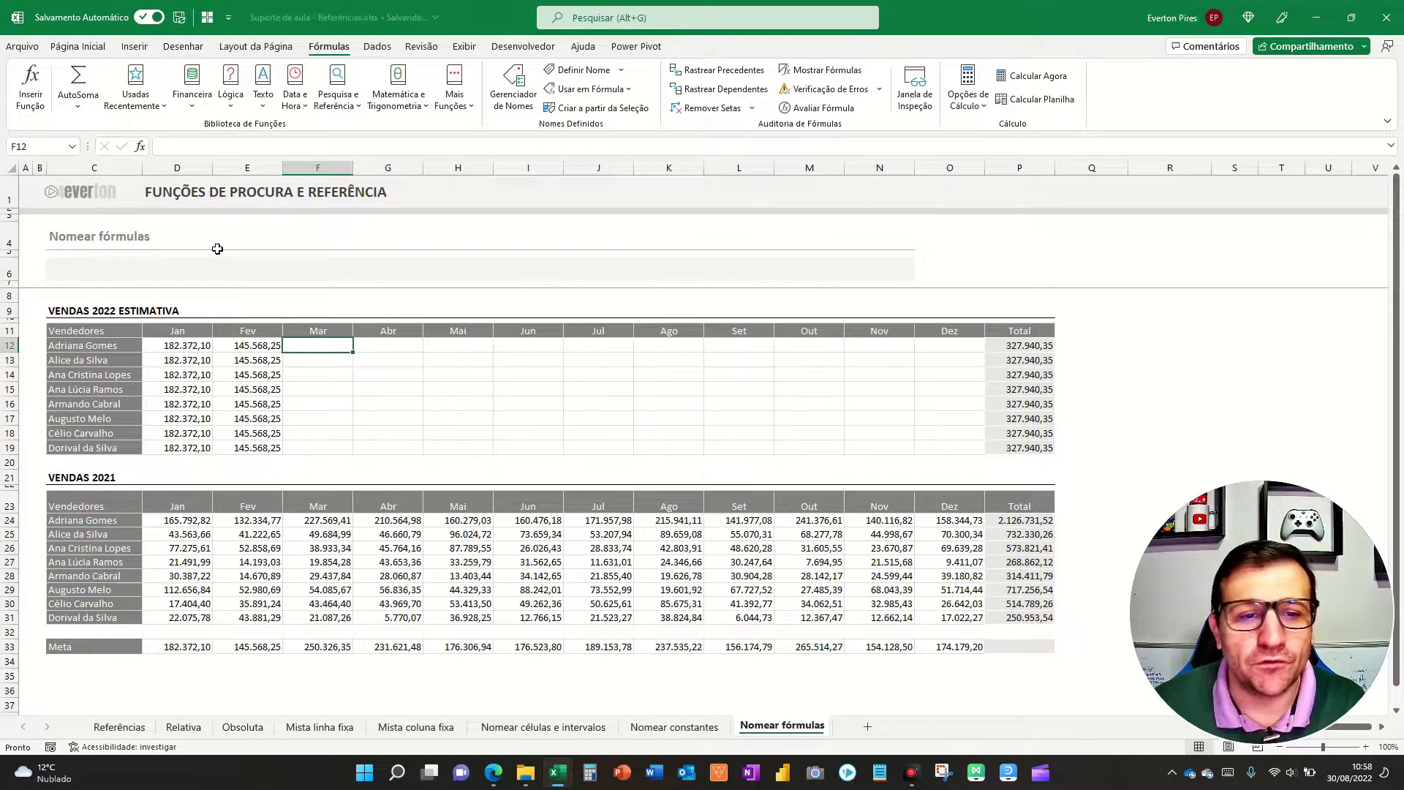
Enter =meta_mar in F12 and copy it to F13:F19, giving 250.326,35 each
{"action": "key", "text": "ctrl+c"}
{"action": "key", "text": "Right"}
{"action": "key", "text": "Return"}
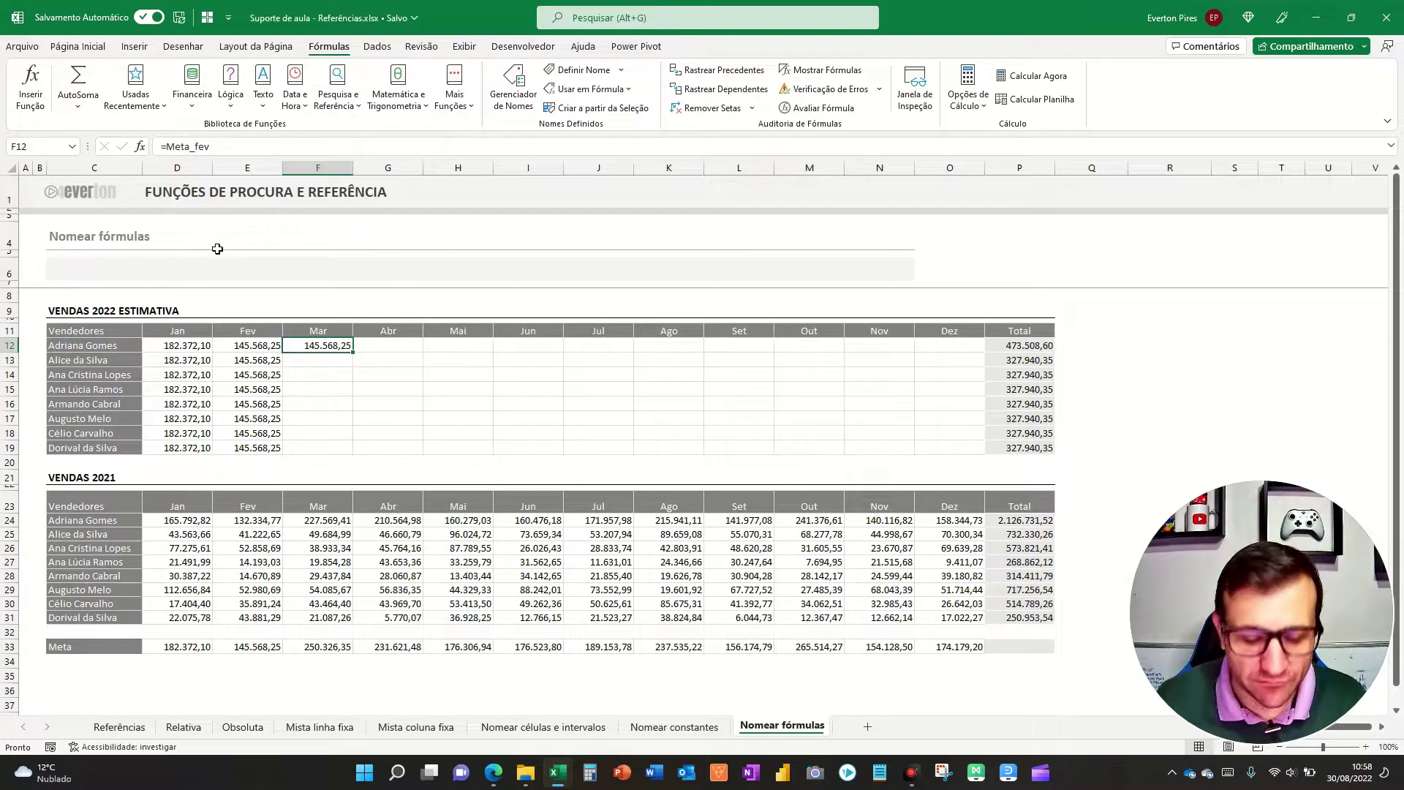
{"action": "key", "text": "F2"}
{"action": "key", "text": "BackSpace"}
{"action": "key", "text": "BackSpace"}
{"action": "key", "text": "BackSpace"}
{"action": "key", "text": "BackSpace"}
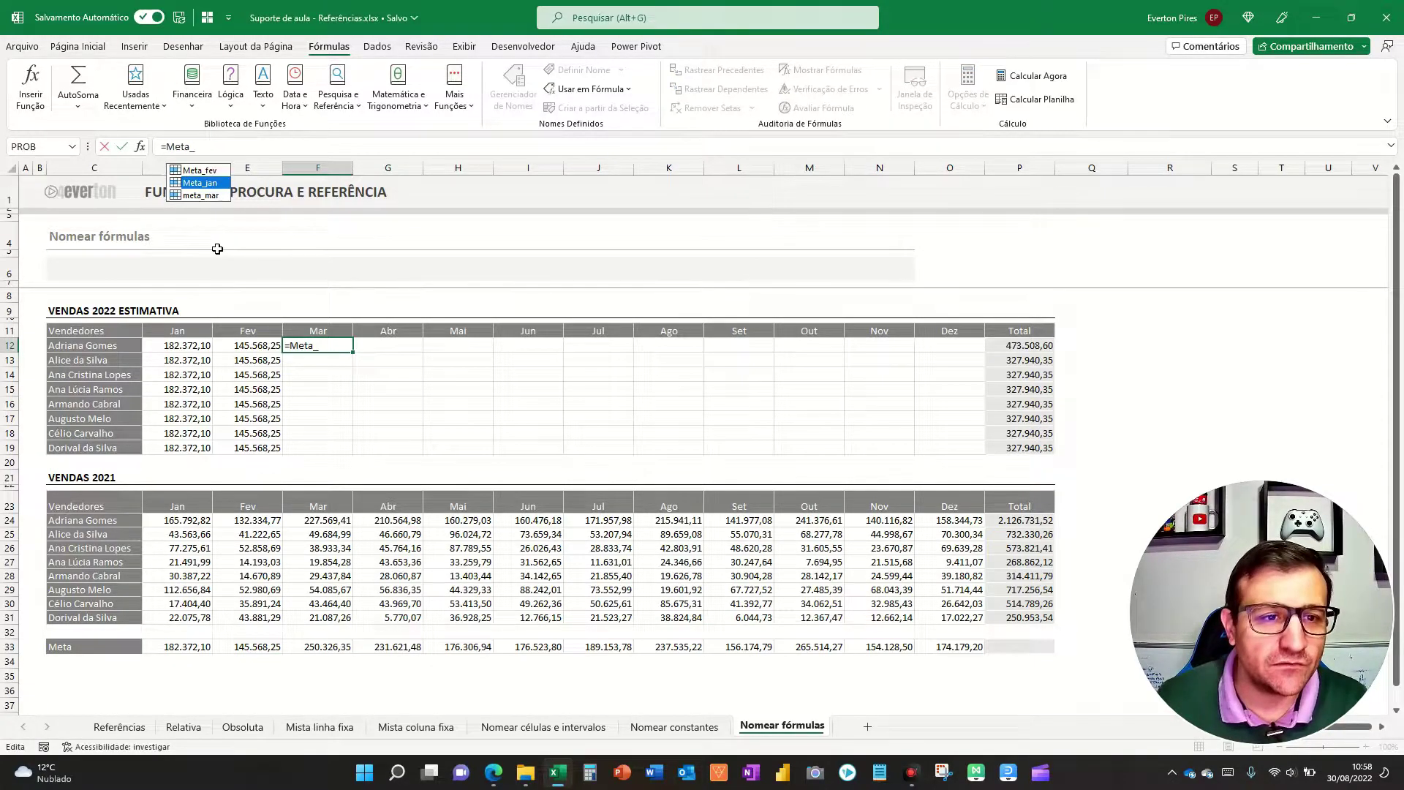
{"action": "type", "text": "meta_mar"}
{"action": "key", "text": "Return"}
{"action": "key", "text": "Up"}
{"action": "key", "text": "ctrl+c"}
{"action": "key", "text": "Down"}
{"action": "key", "text": "shift+Down"}
{"action": "key", "text": "shift+Down"}
{"action": "key", "text": "shift+Down"}
{"action": "key", "text": "shift+Down"}
{"action": "key", "text": "shift+Down"}
{"action": "key", "text": "shift+Down"}
{"action": "key", "text": "Return"}
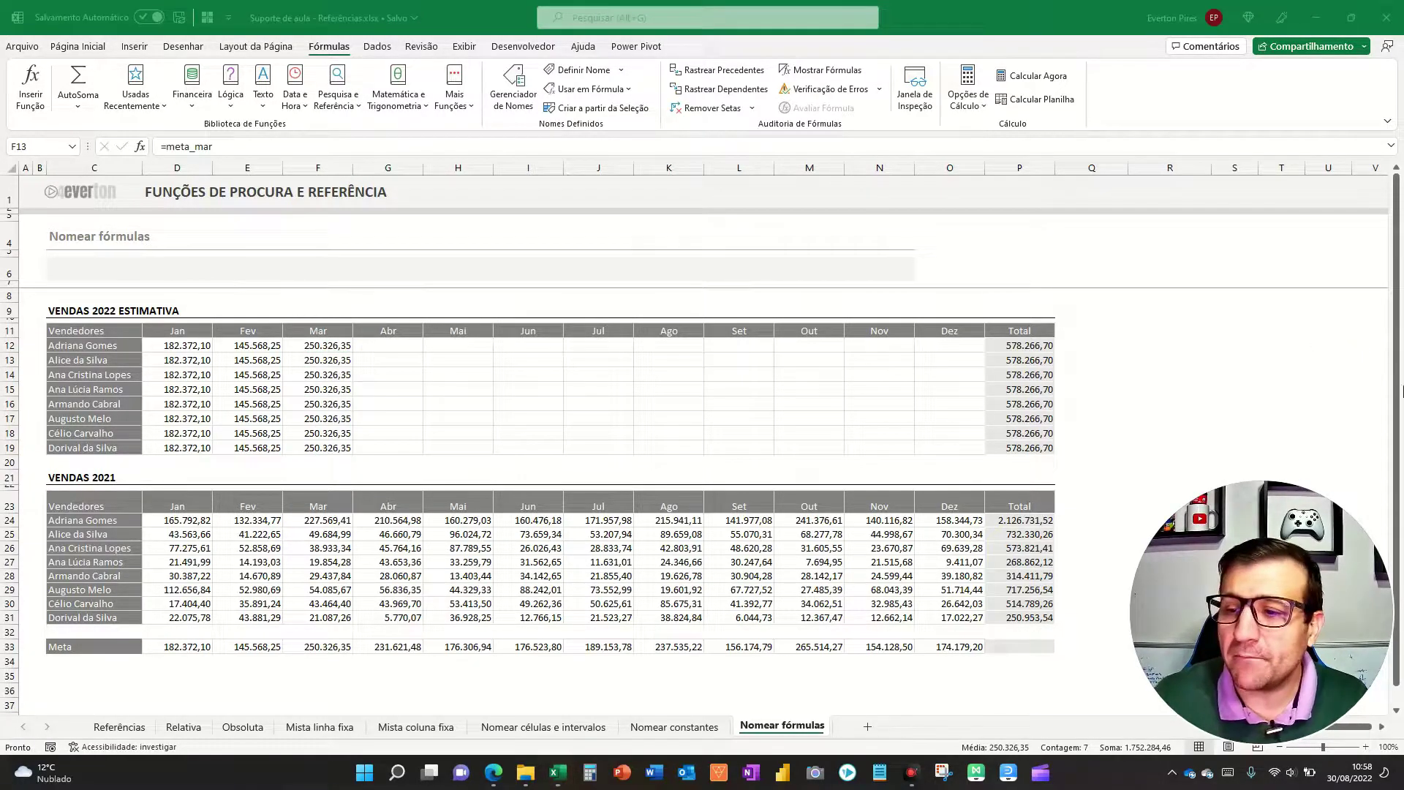
{"action": "left_click_drag", "start_coordinate": [144, 633], "coordinate": [1066, 682]}
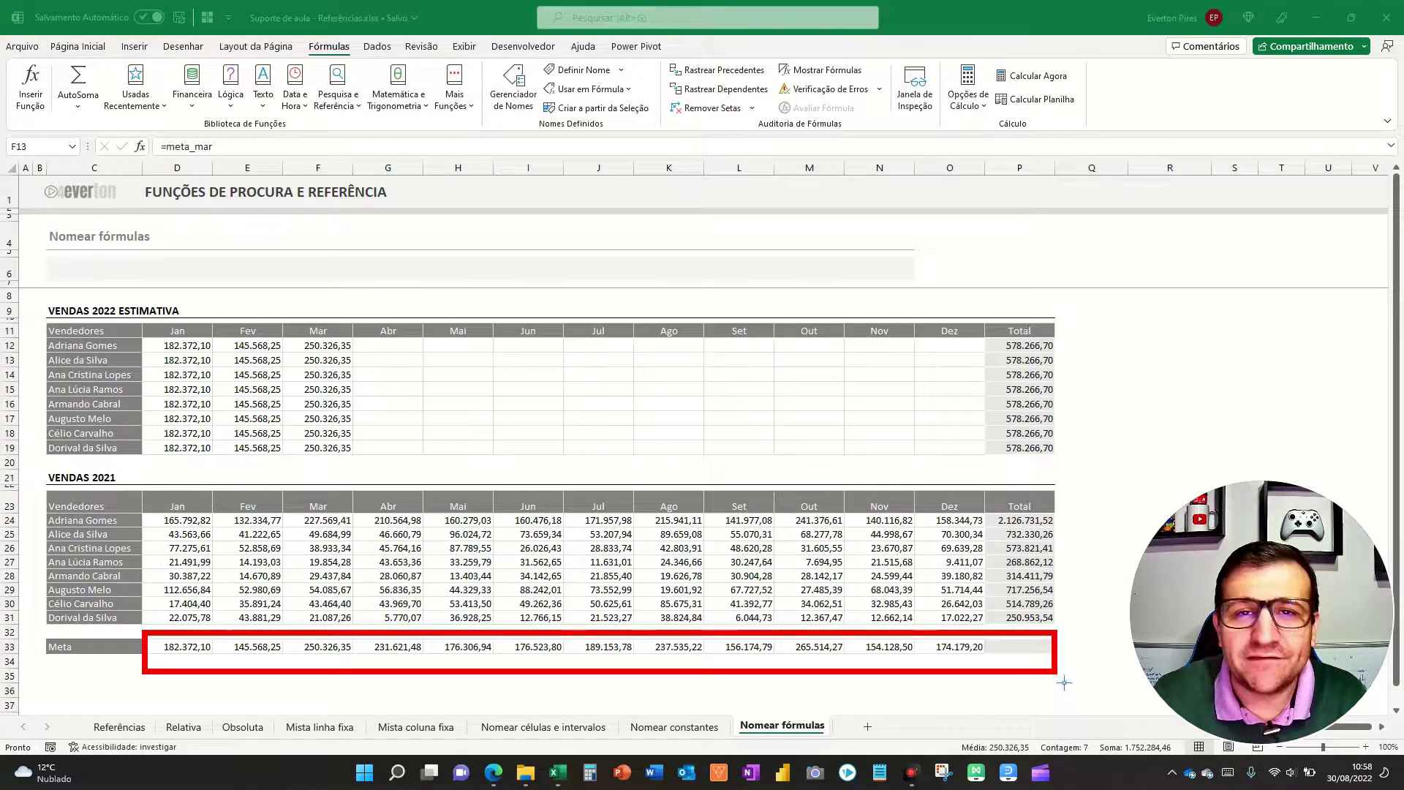